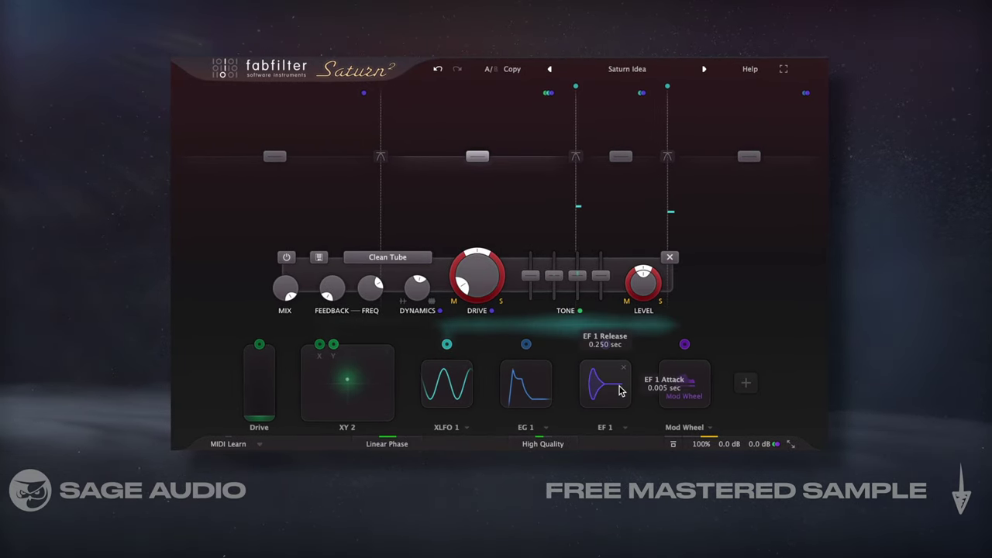
Step: Load the Clean preset from the preset menu
left_click(624, 70)
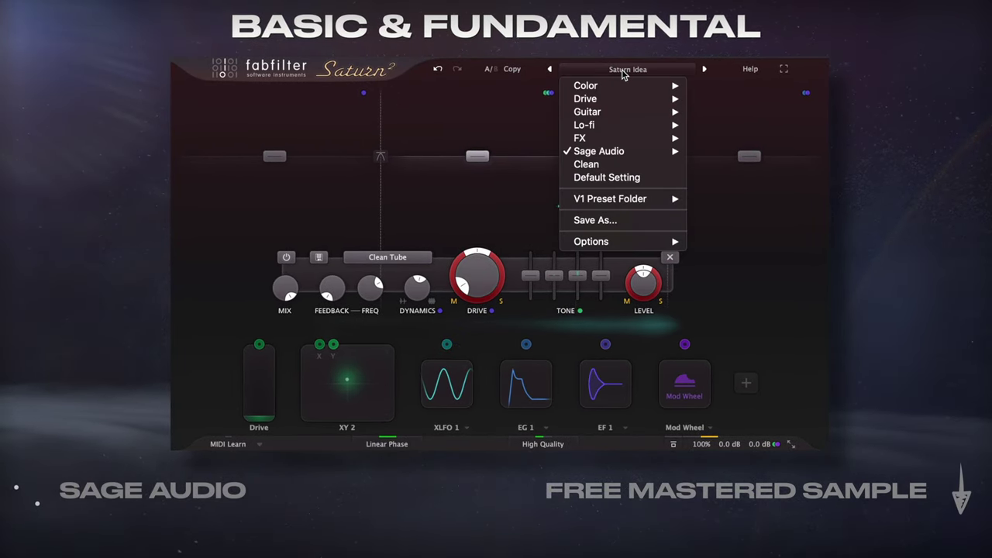
left_click(618, 164)
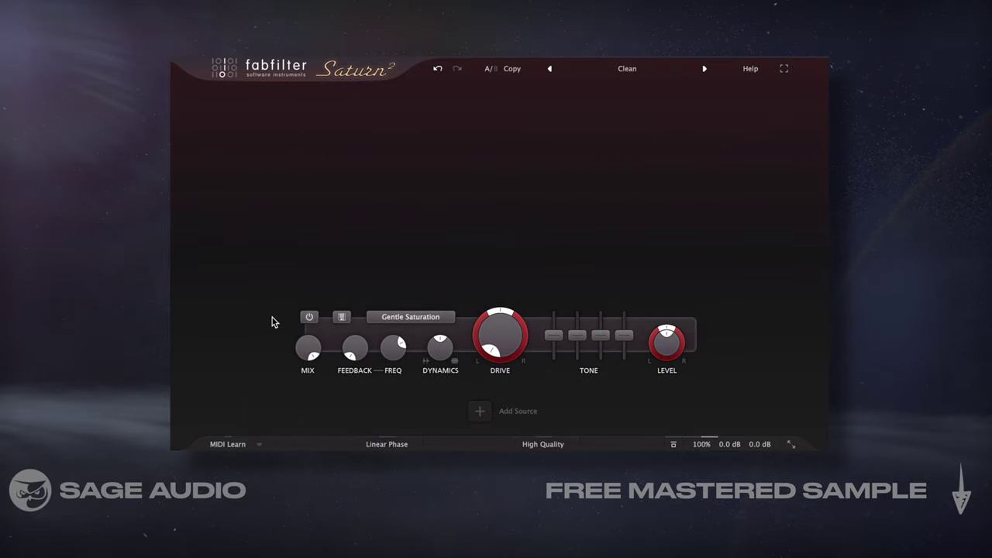
Step: Try the Clean Tube style on the band, then switch it to Warm Tape
left_click(412, 316)
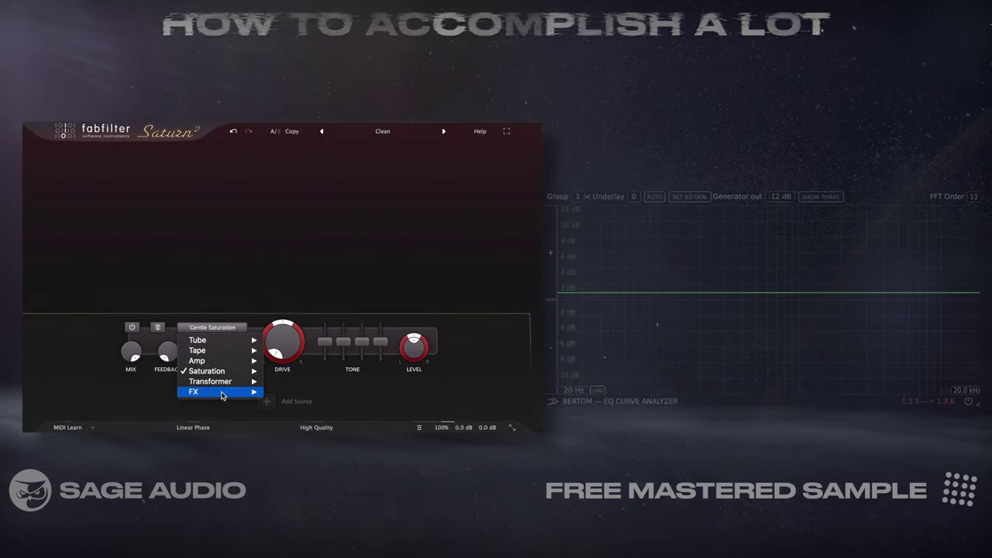
mouse_move(247, 341)
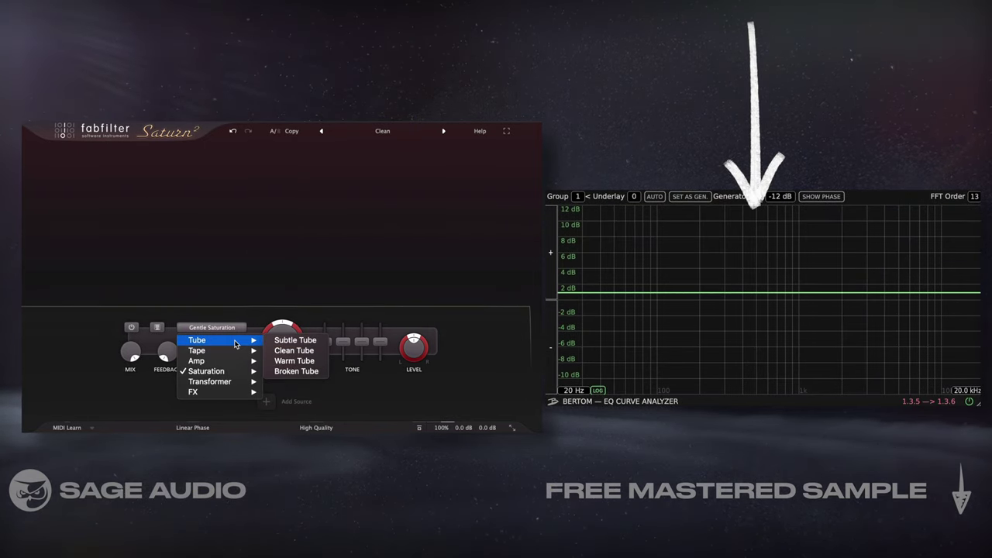
left_click(292, 352)
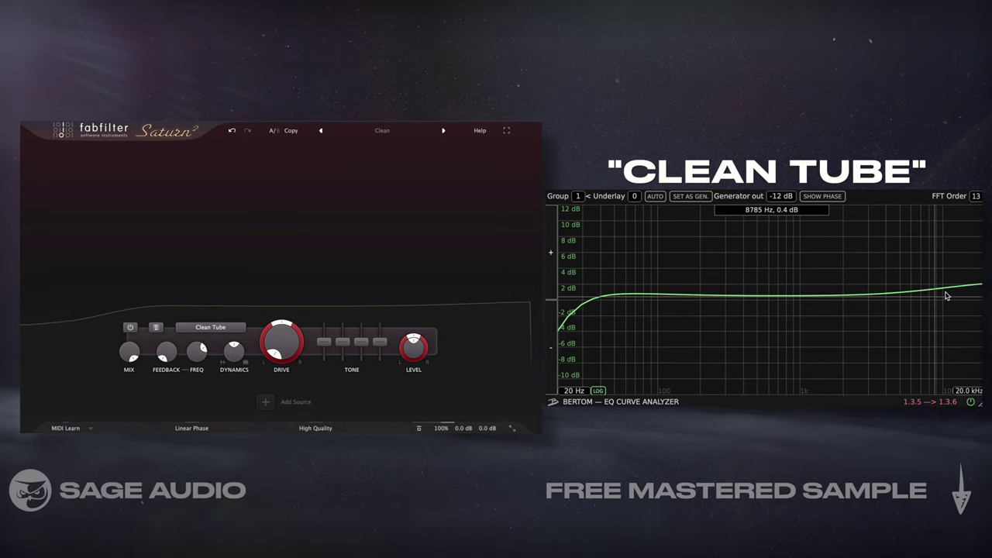
left_click(200, 326)
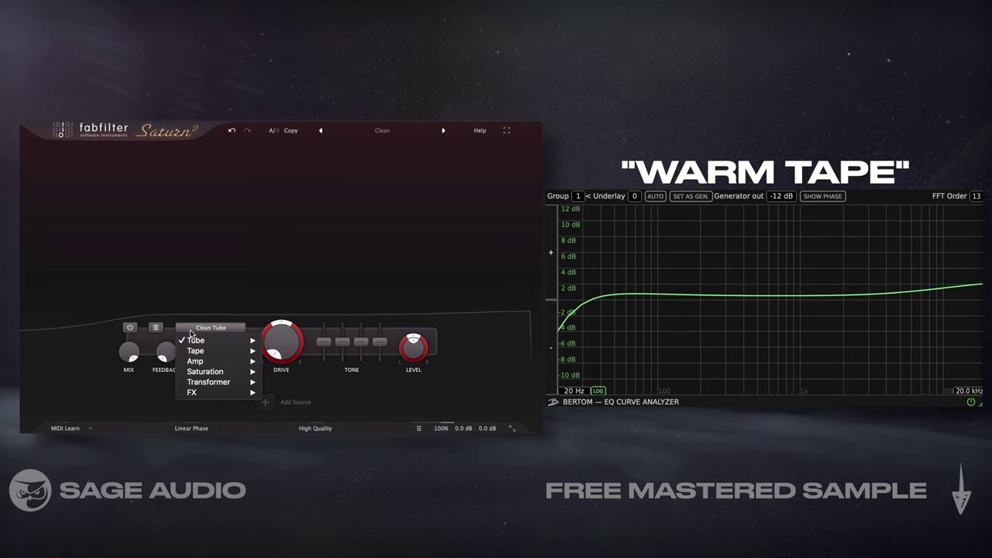
mouse_move(256, 354)
left_click(302, 371)
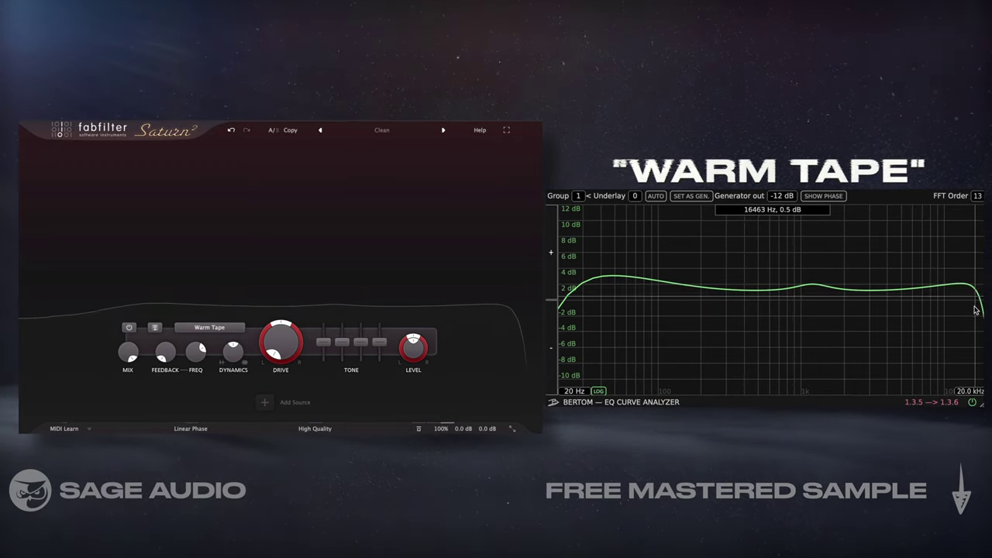
left_click(218, 329)
Step: Audition the British Rock Amp, Clean Tape and Subtle Tape styles on the band
mouse_move(203, 361)
left_click(299, 383)
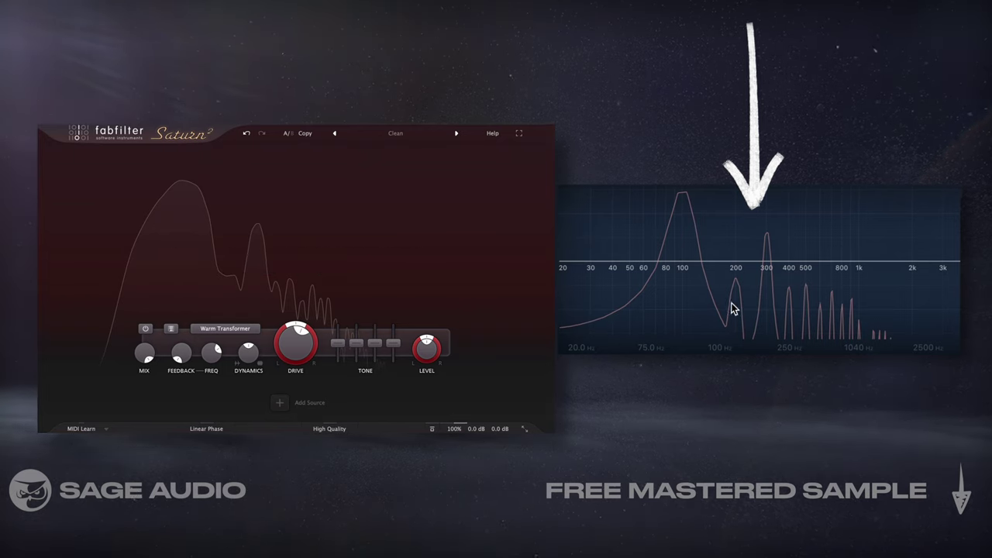
mouse_move(284, 355)
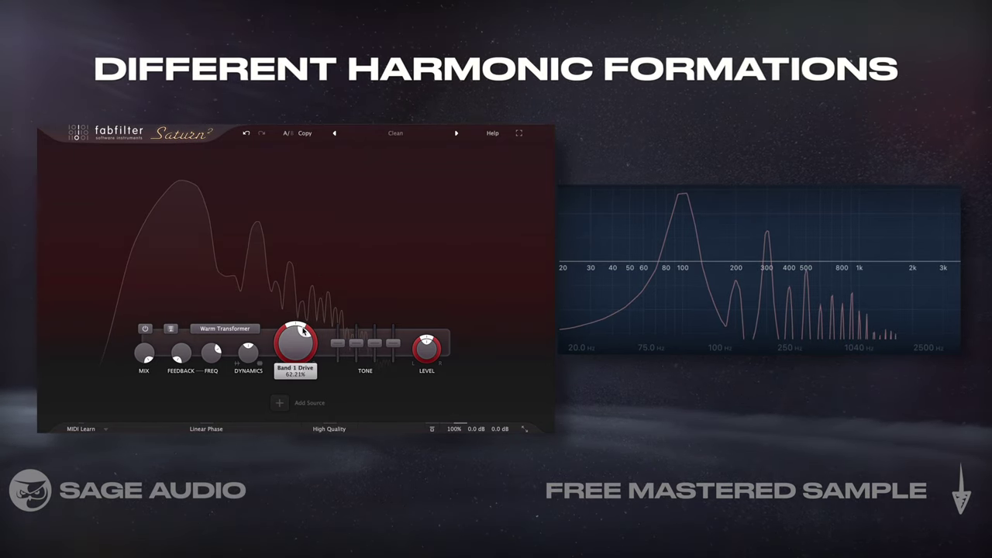
left_click(224, 328)
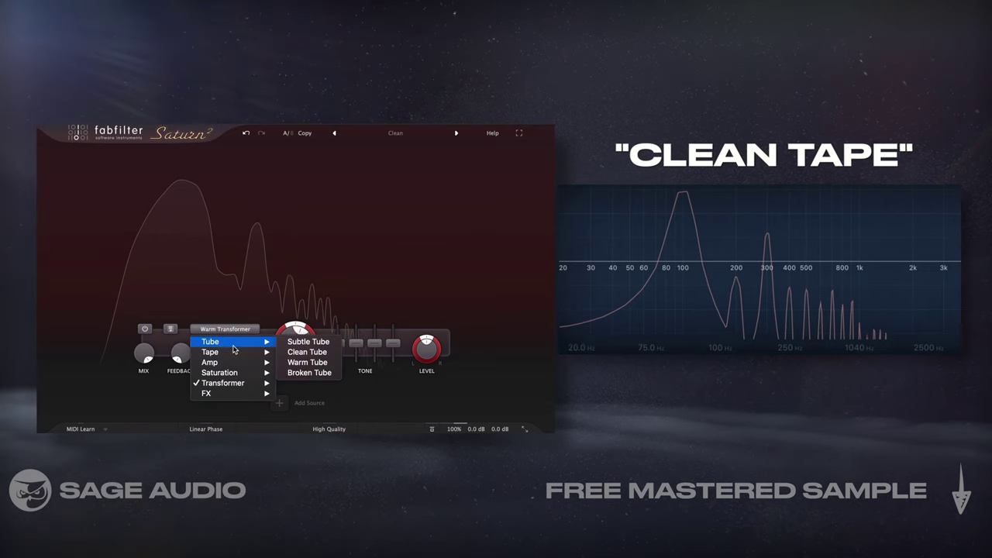
mouse_move(232, 352)
left_click(309, 363)
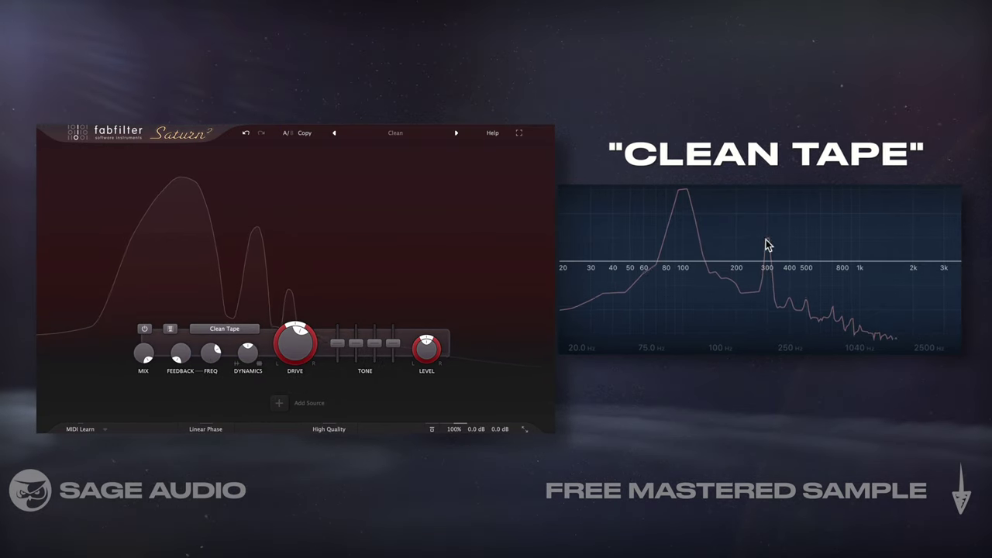
left_click(224, 328)
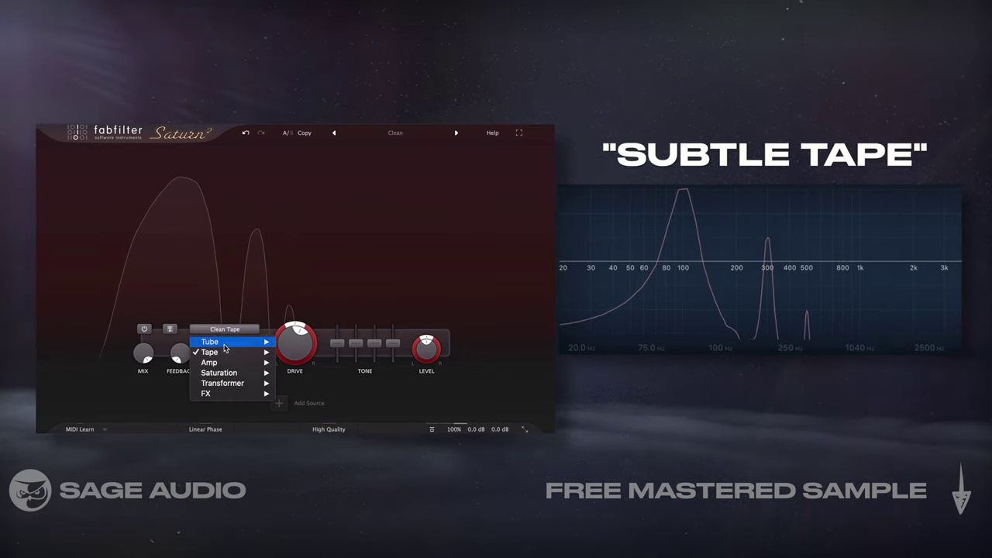
mouse_move(232, 352)
left_click(308, 353)
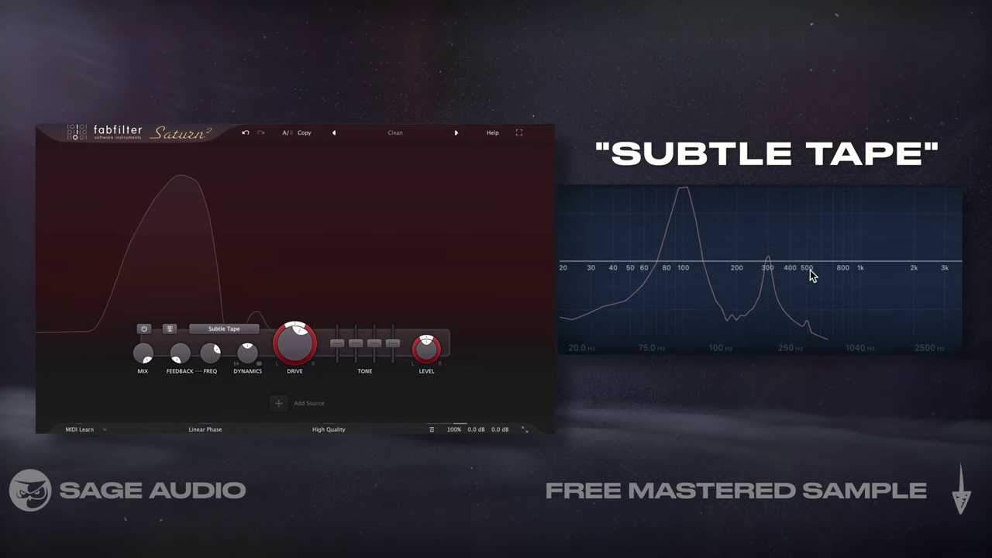
Step: Audition Warm Tube and Warm Transformer, ending on the Gentle Saturation style
left_click(224, 329)
mouse_move(232, 342)
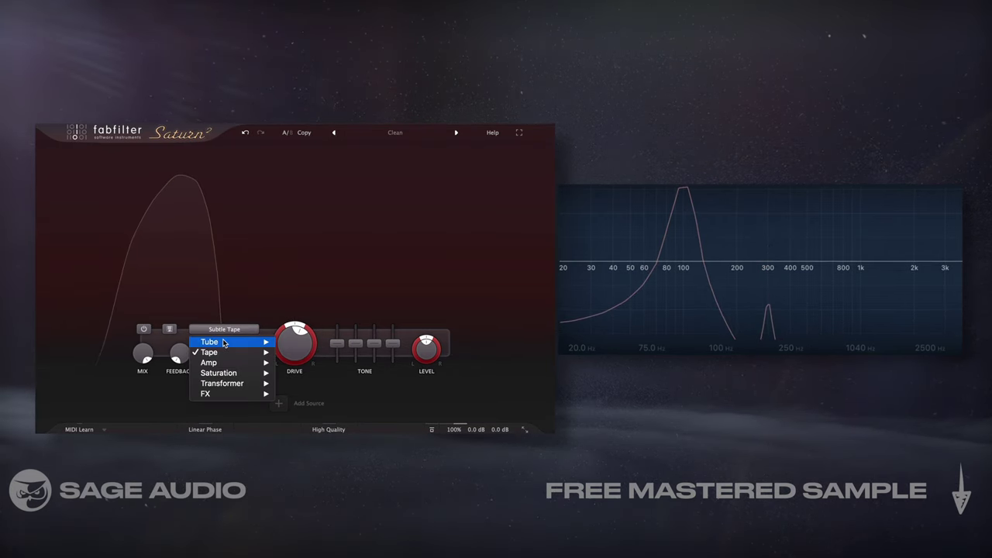
left_click(317, 364)
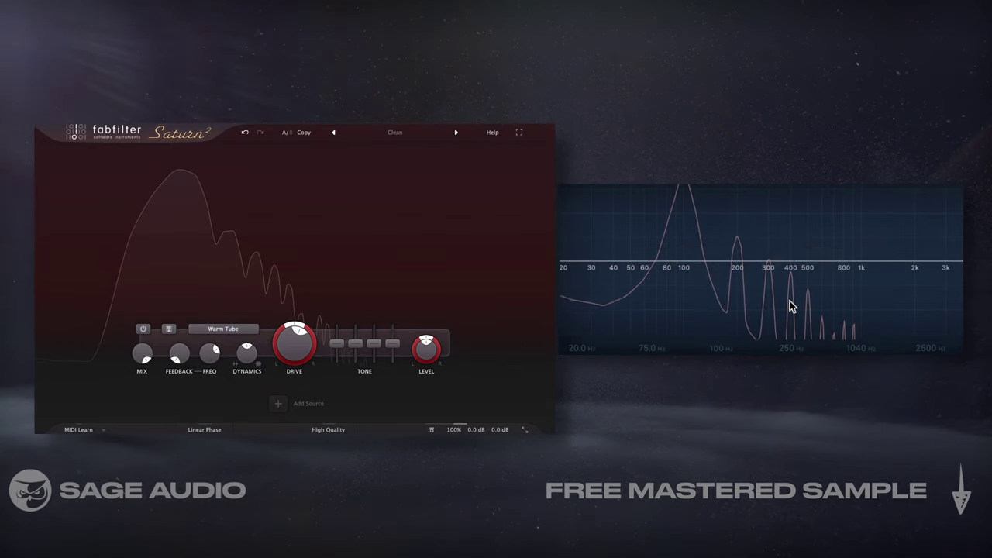
left_click(223, 330)
mouse_move(233, 383)
left_click(308, 404)
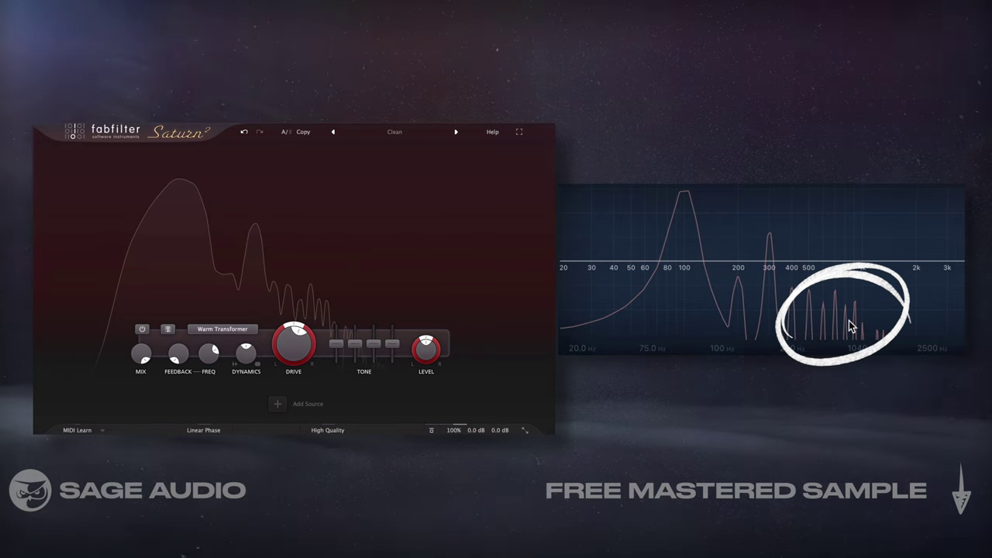
left_click(223, 330)
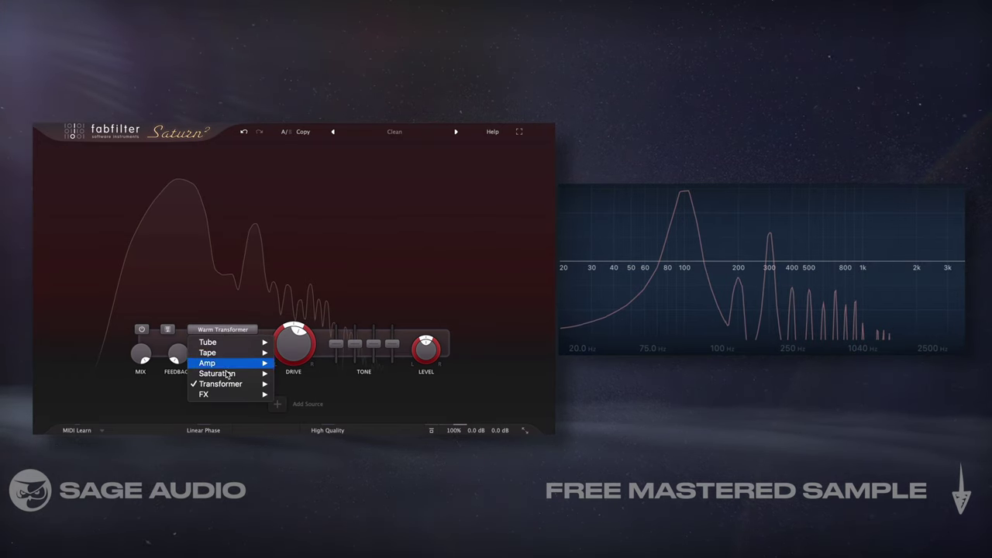
mouse_move(227, 374)
left_click(313, 385)
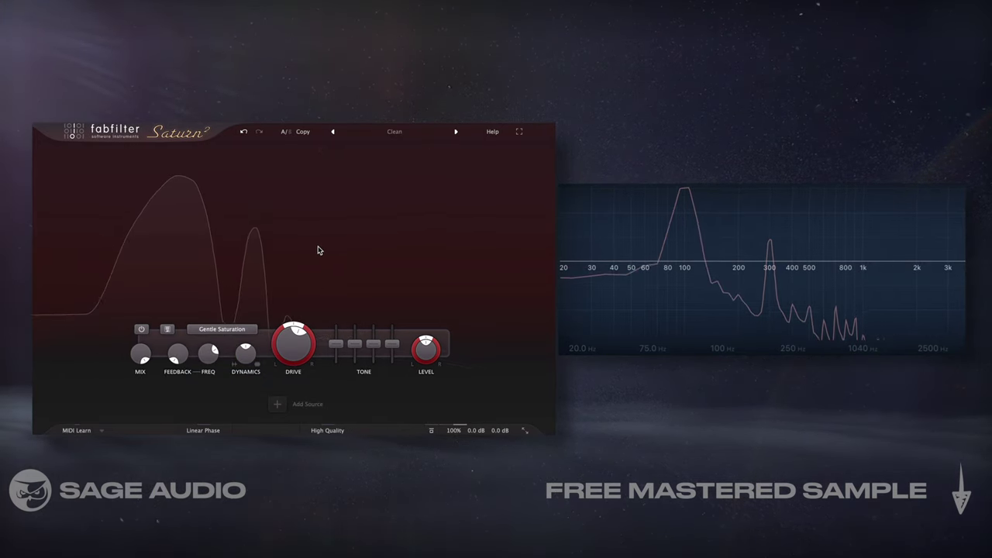
mouse_move(291, 357)
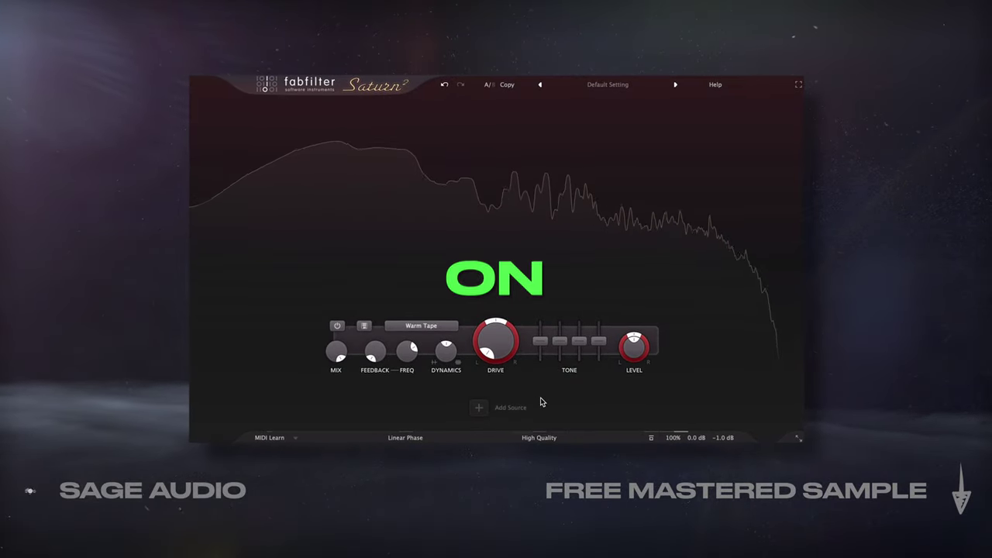
Step: Raise band Drive to about 48%, then try Warm Tube and settle on Warm Transformer
left_click_drag(495, 353, 495, 327)
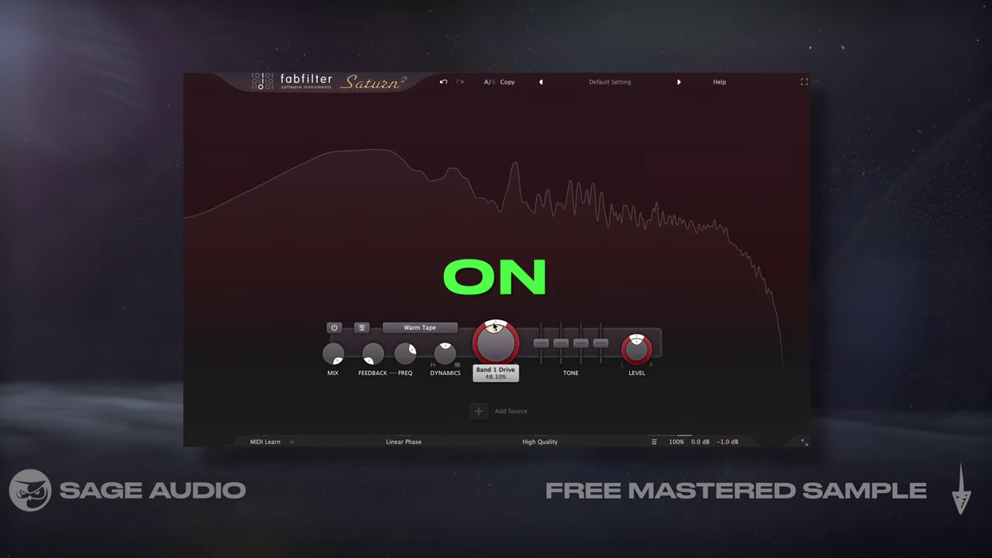
left_click(419, 327)
mouse_move(450, 342)
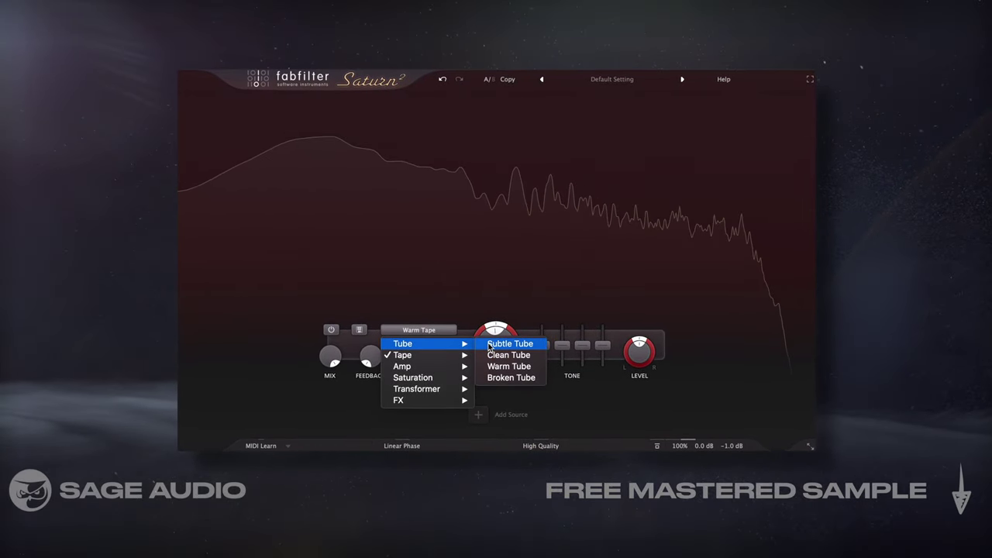
left_click(508, 366)
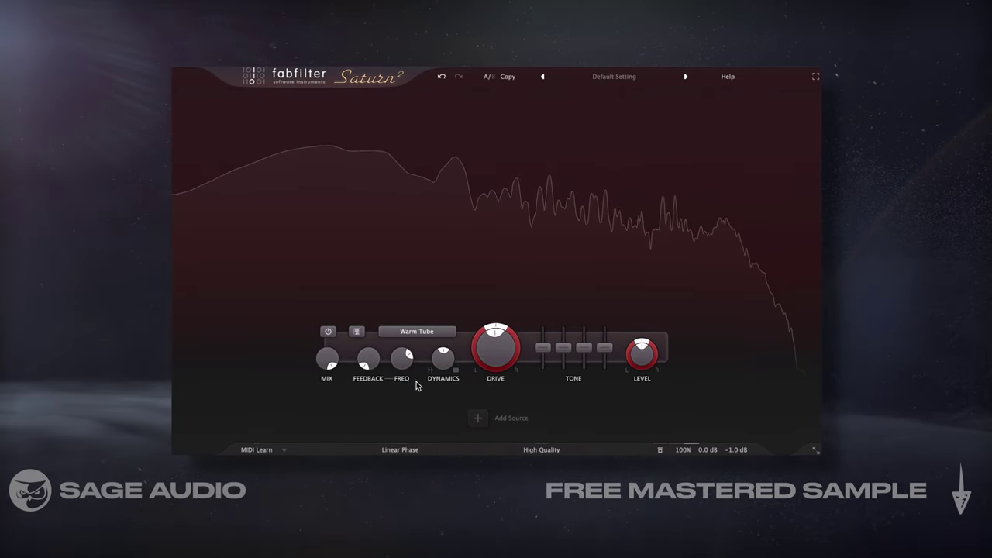
left_click(419, 331)
mouse_move(442, 391)
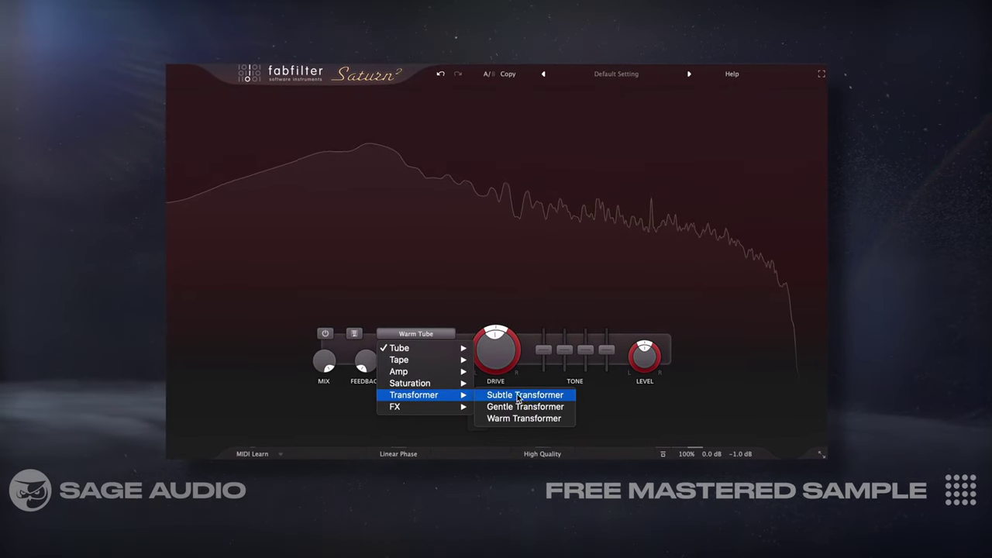
left_click(524, 418)
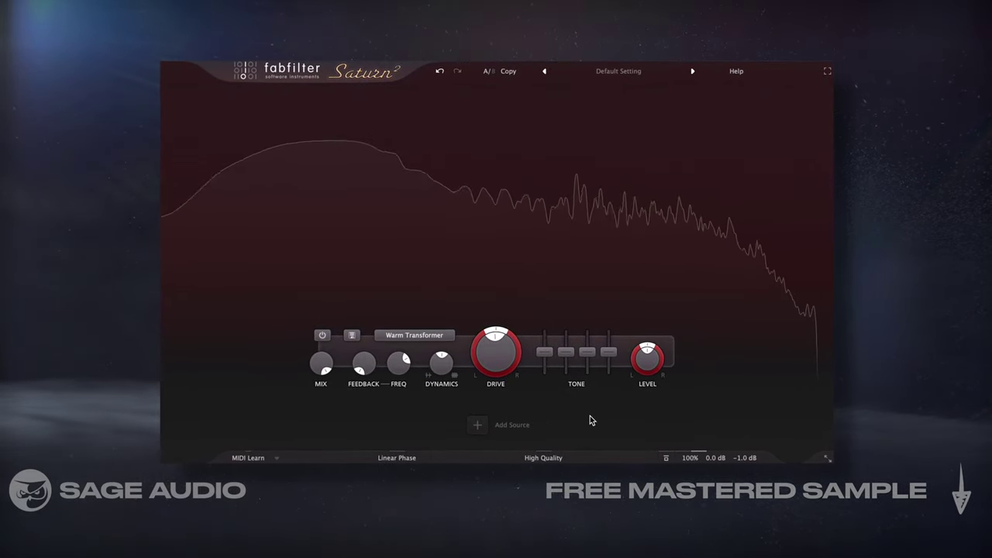
mouse_move(494, 348)
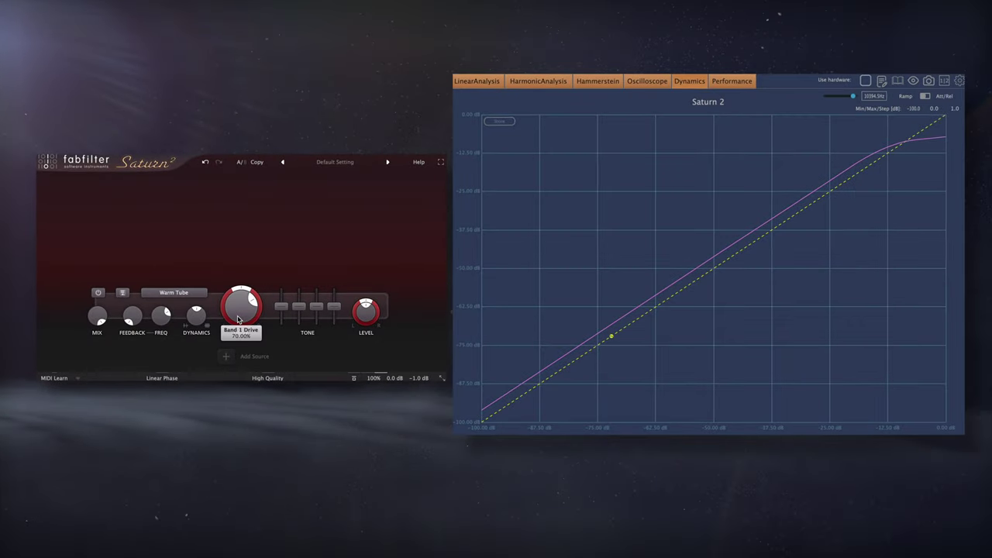
Step: Lower band Drive to 68% and set the style to Clean Tube
left_click_drag(238, 319, 238, 322)
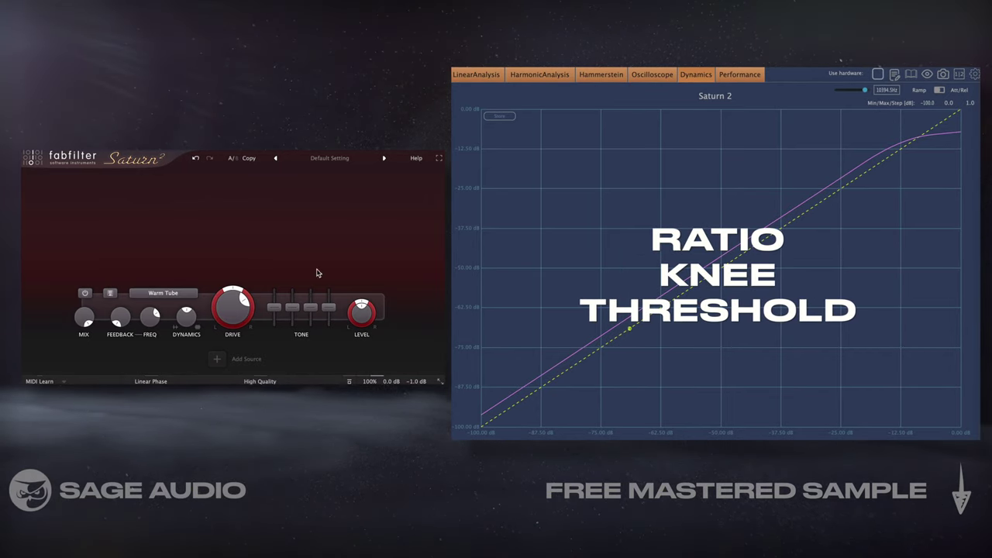
left_click(163, 294)
mouse_move(184, 309)
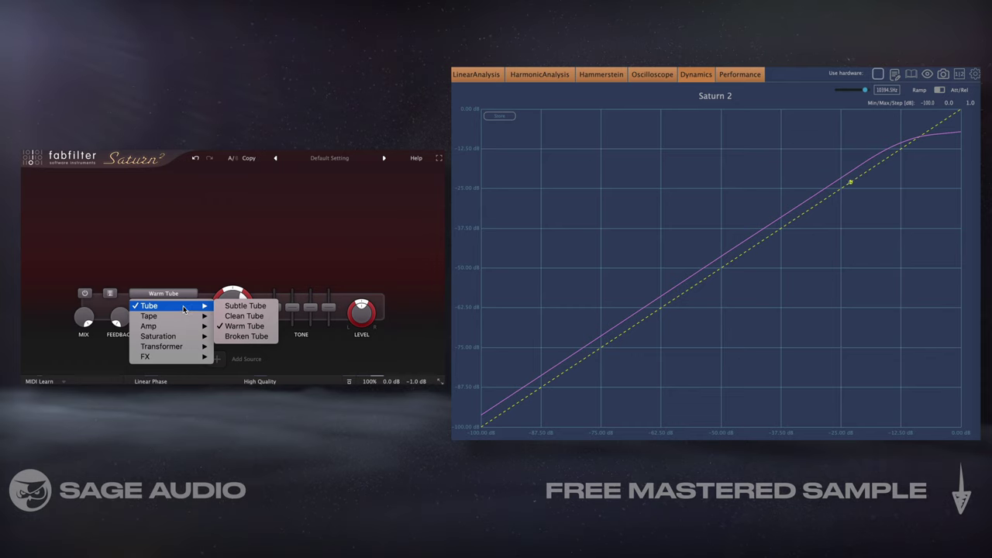
left_click(236, 316)
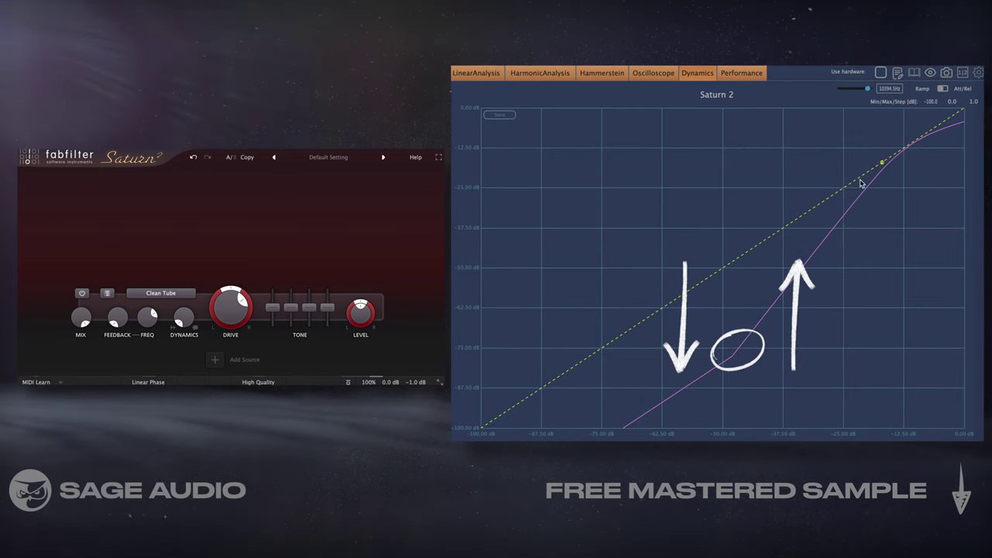
Step: Change the band style within the Tube family to Warm Tube
mouse_move(178, 324)
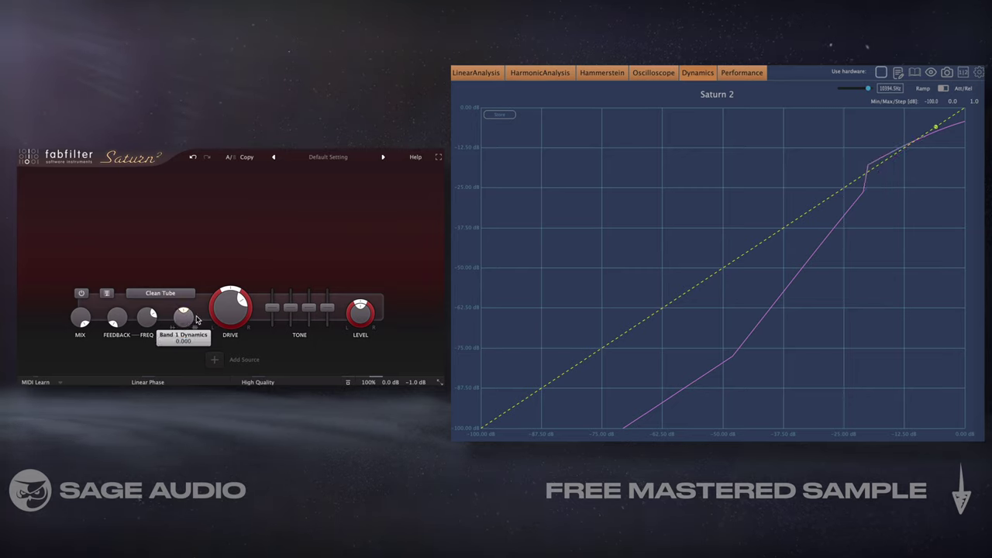
left_click(165, 294)
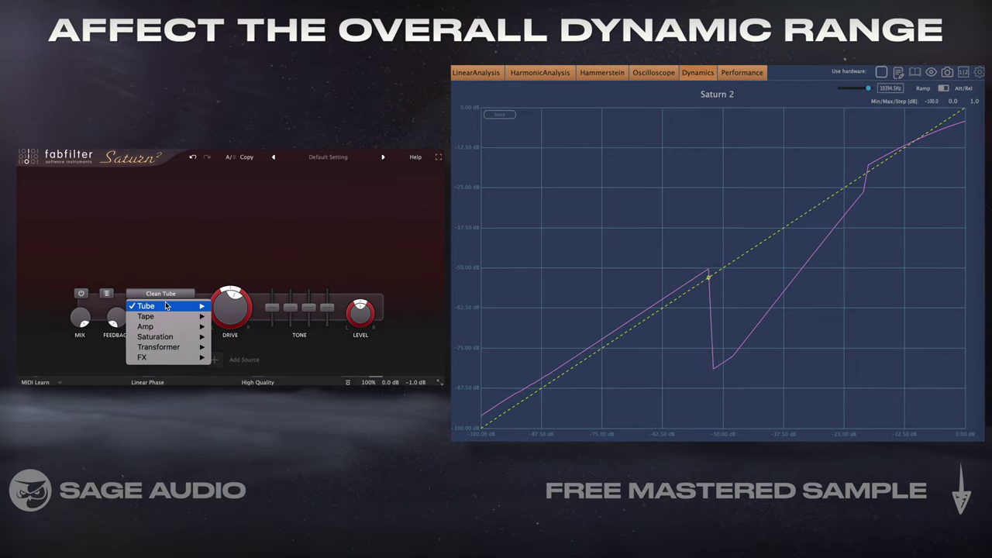
mouse_move(165, 306)
left_click(237, 316)
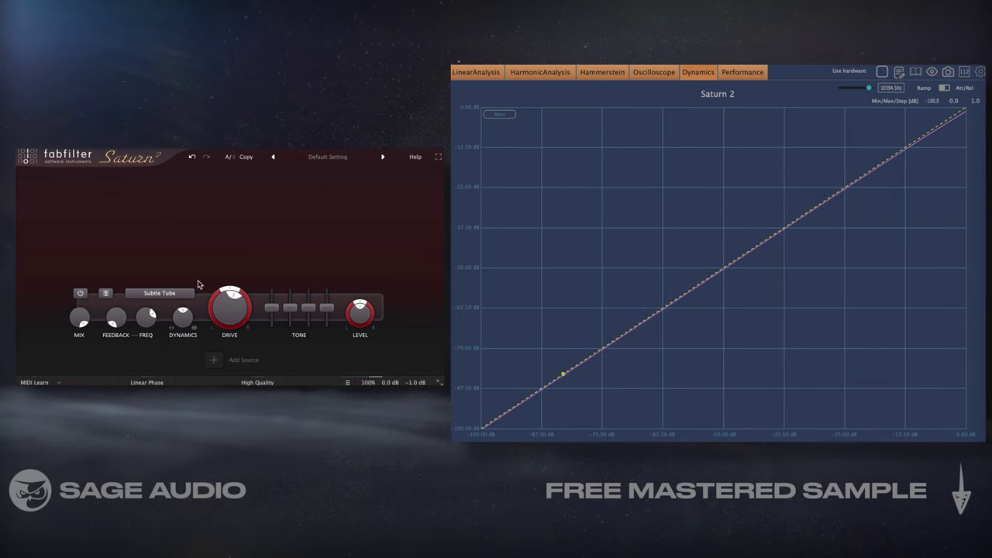
left_click(167, 294)
mouse_move(168, 307)
left_click(236, 326)
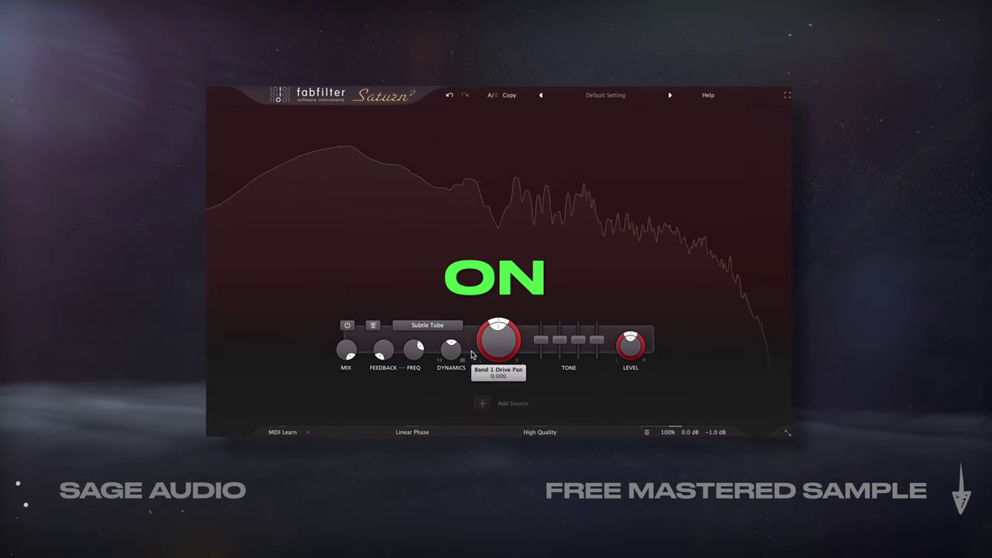
Step: Pick the Warm Tube style and raise the band's Dynamics amount slightly
left_click(445, 331)
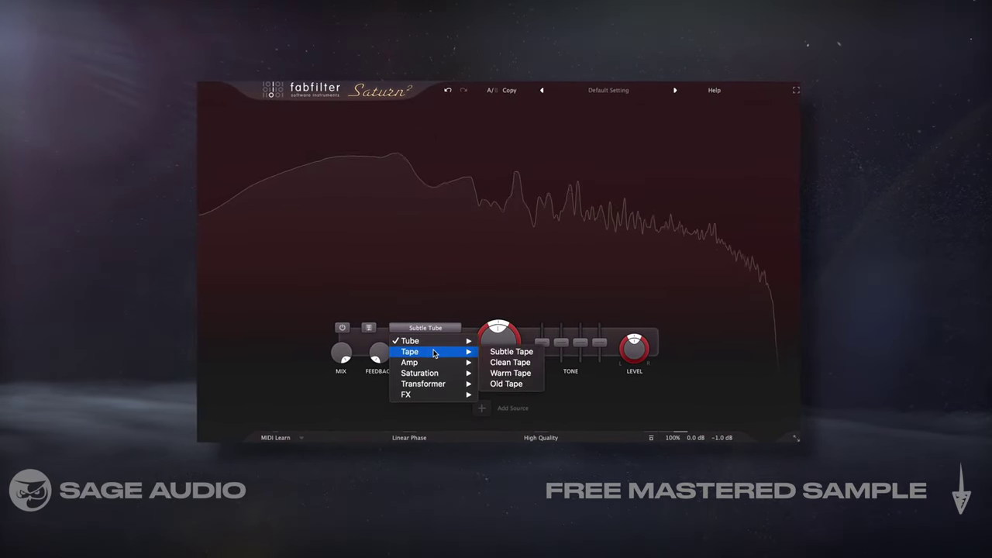
mouse_move(411, 339)
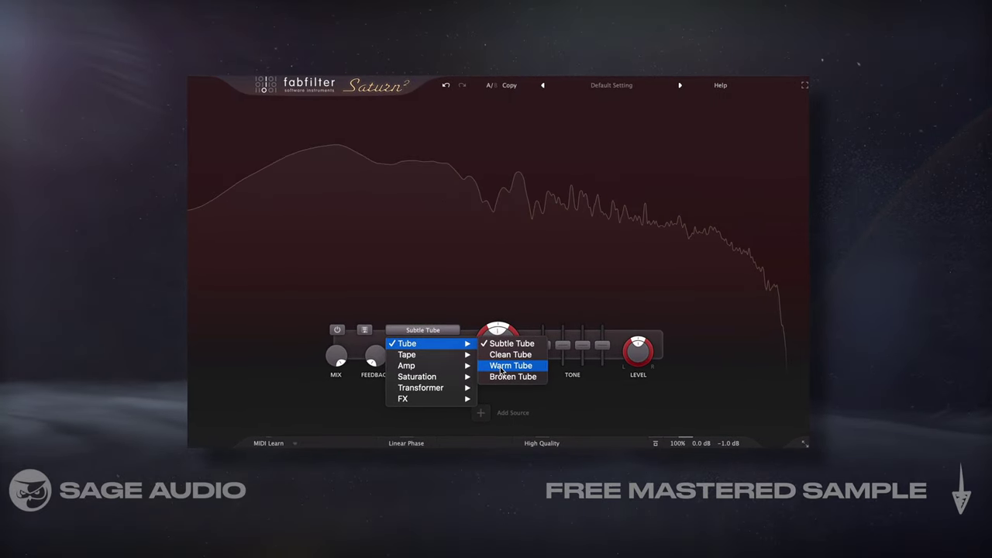
left_click(510, 364)
left_click_drag(446, 354, 418, 449)
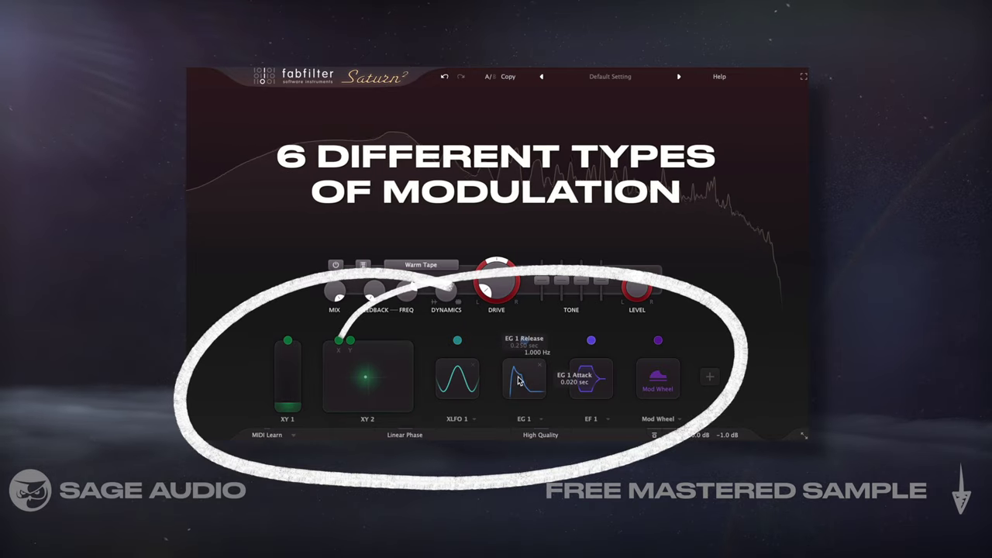
Step: Route the XY 1 slider to band Drive and reduce its modulation amount
mouse_move(595, 384)
mouse_move(661, 383)
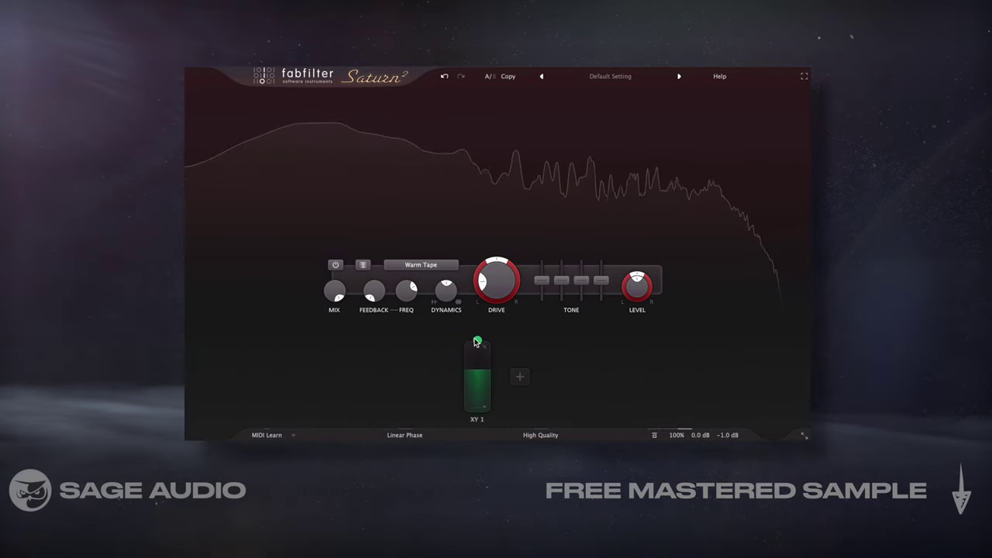
left_click_drag(478, 342, 497, 285)
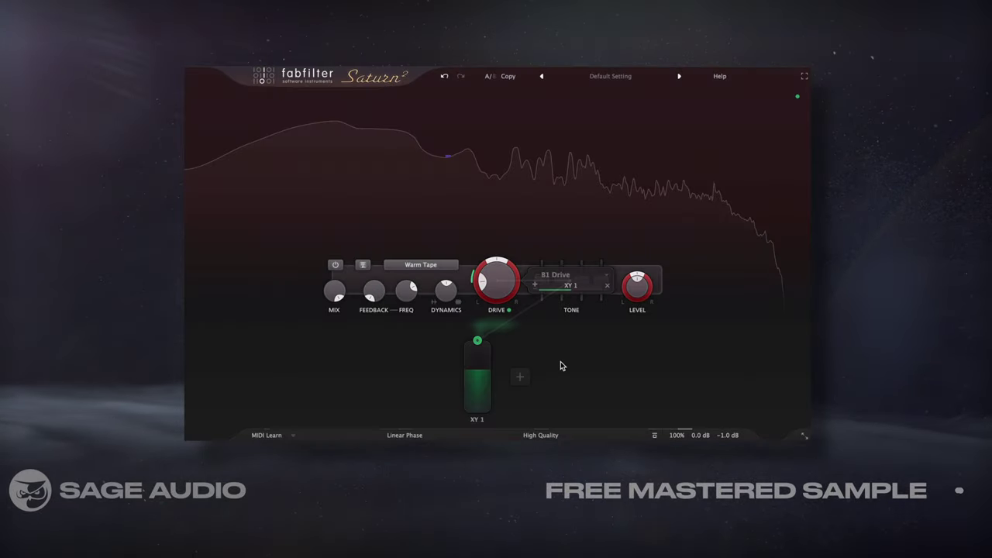
left_click_drag(574, 295, 526, 286)
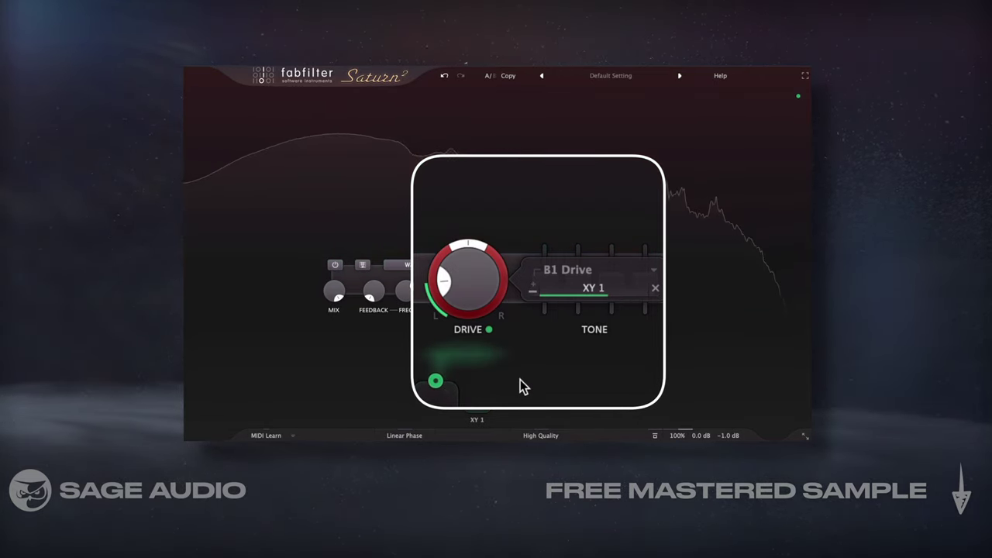
left_click_drag(532, 285, 431, 259)
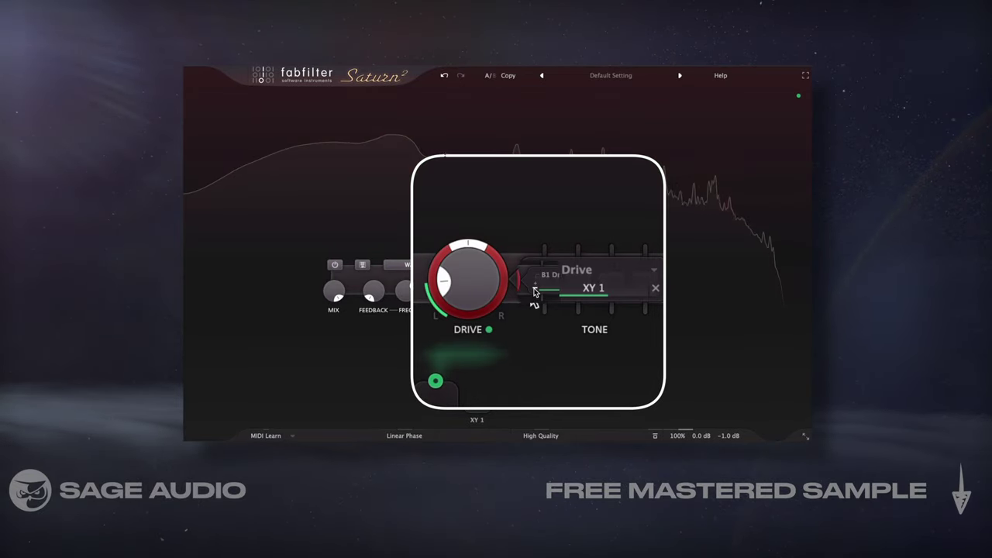
Step: Also route XY 1 to the band's Dynamics, keeping its Drive link
mouse_move(493, 284)
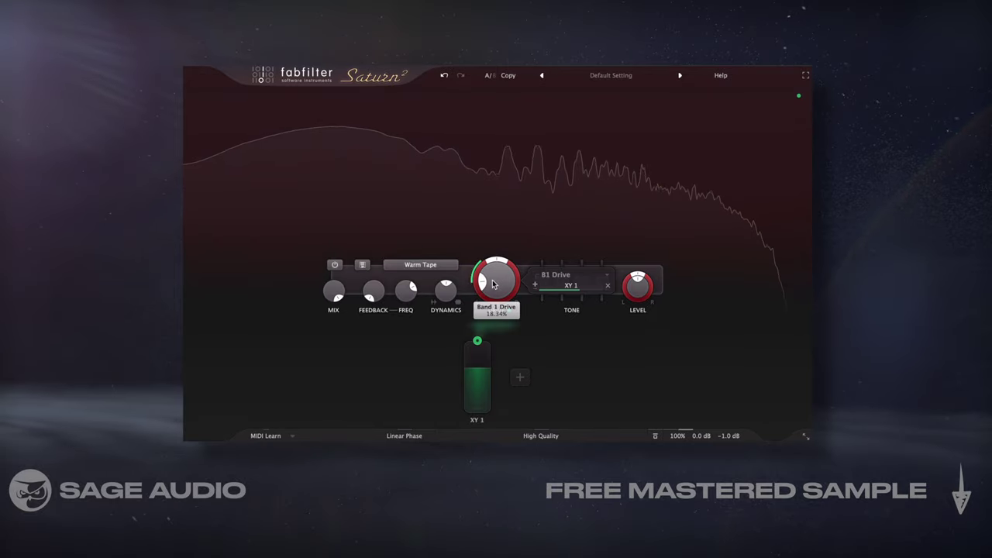
left_click_drag(477, 341, 447, 291)
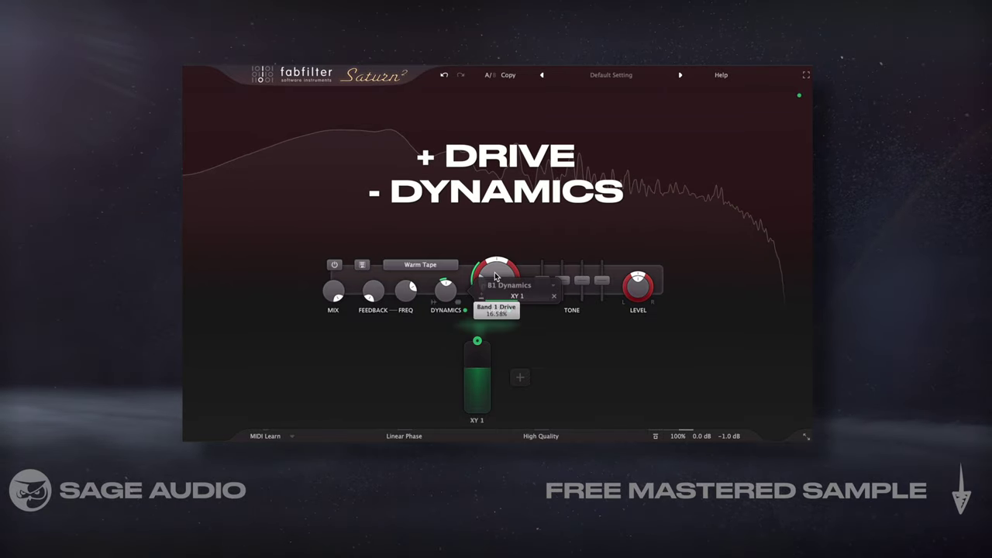
left_click_drag(496, 277, 508, 288)
mouse_move(449, 299)
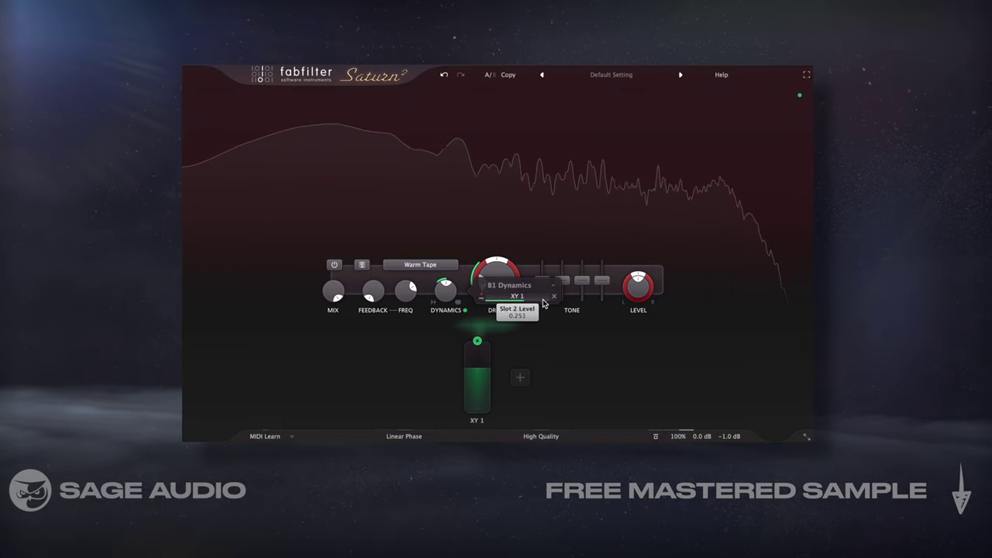
left_click(522, 378)
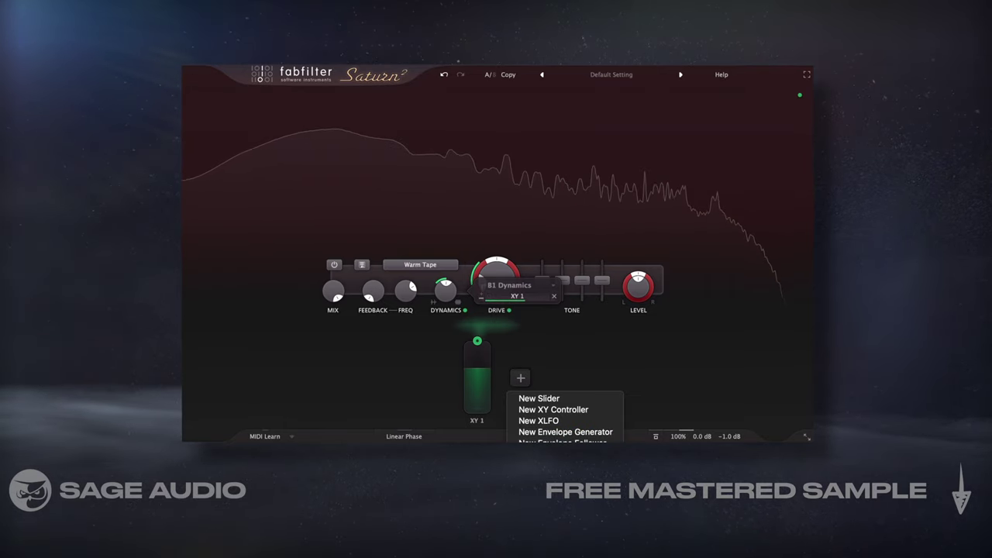
left_click(519, 392)
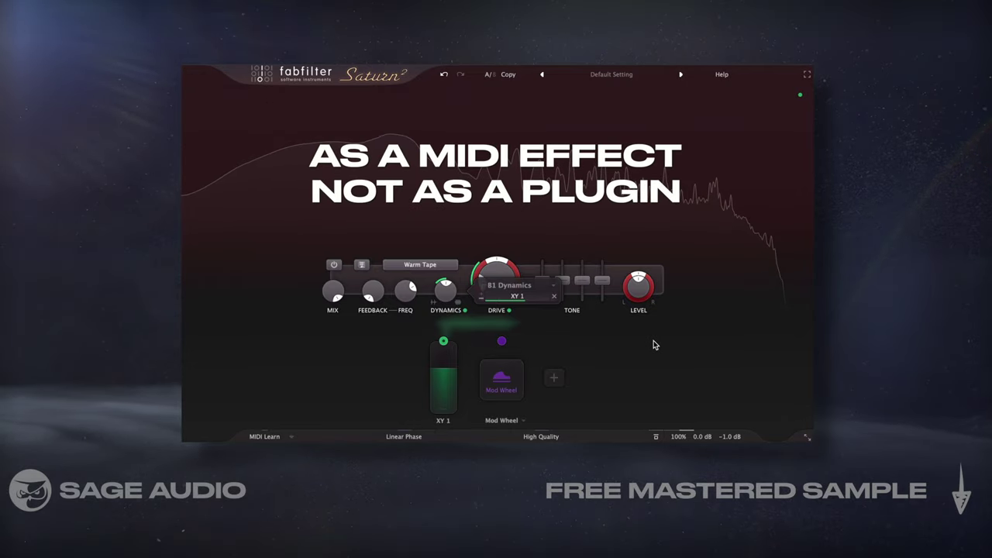
left_click(517, 369)
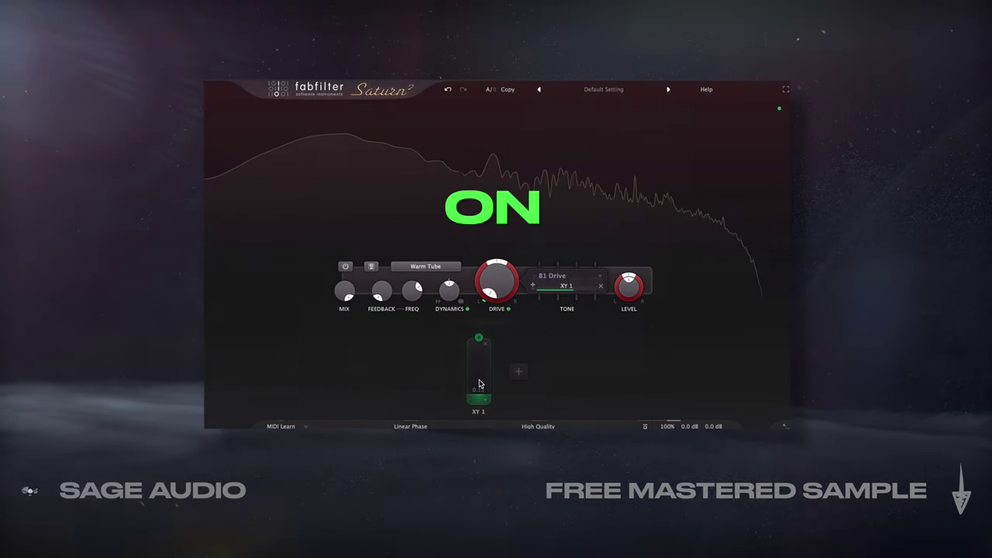
Step: Sweep XY 1 up, lower its Dynamics amount, then return the slider to zero
left_click_drag(479, 384, 479, 377)
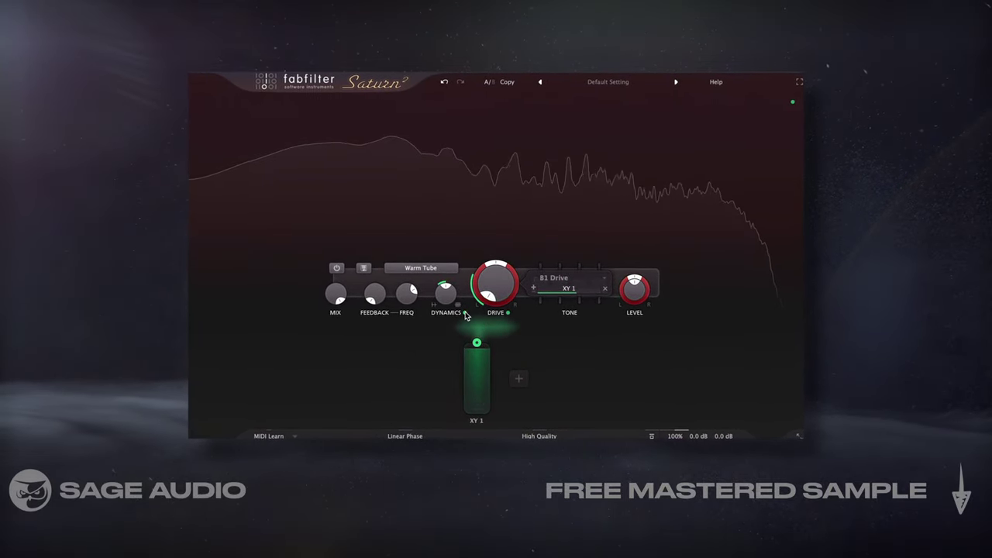
left_click_drag(496, 320, 512, 323)
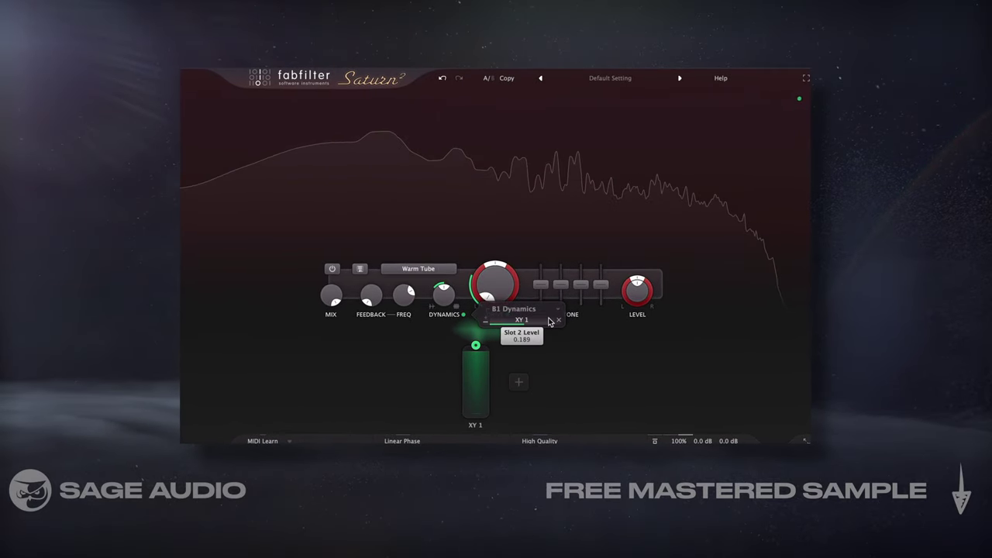
mouse_move(475, 363)
left_mouse_down()
mouse_move(472, 430)
mouse_move(475, 370)
left_mouse_up()
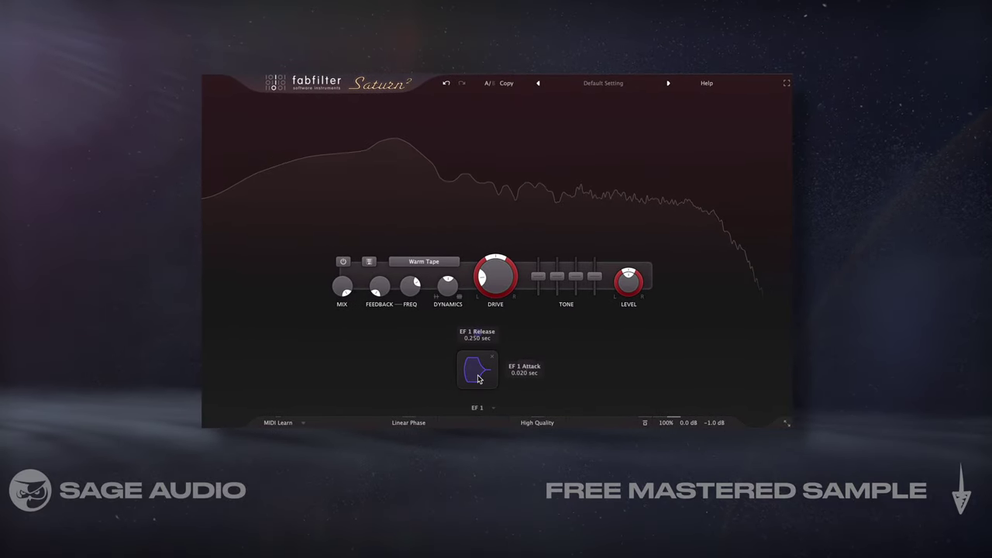
Step: Route EF 1 to Drive and set the follower to Transient mode with Normal Input
left_click_drag(479, 333, 484, 281)
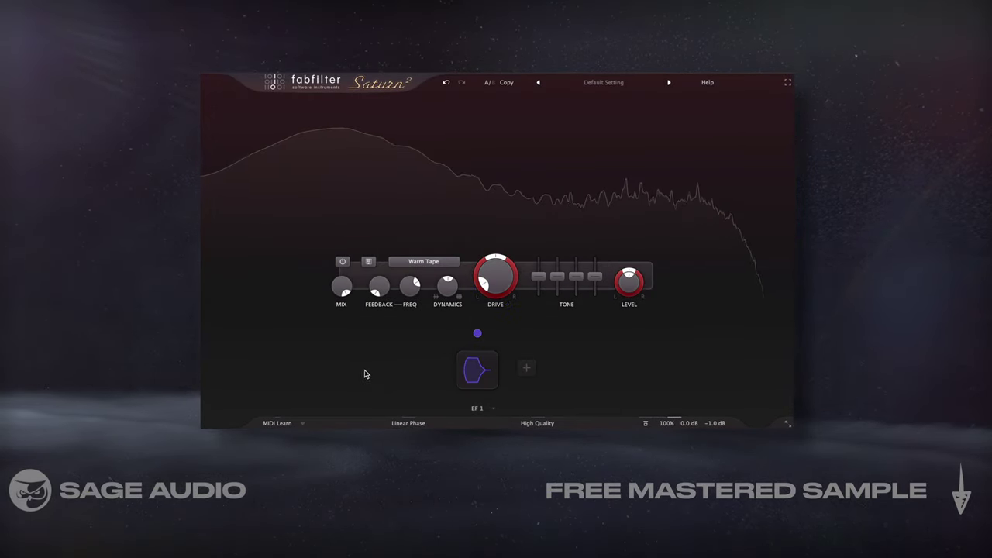
left_click(478, 370)
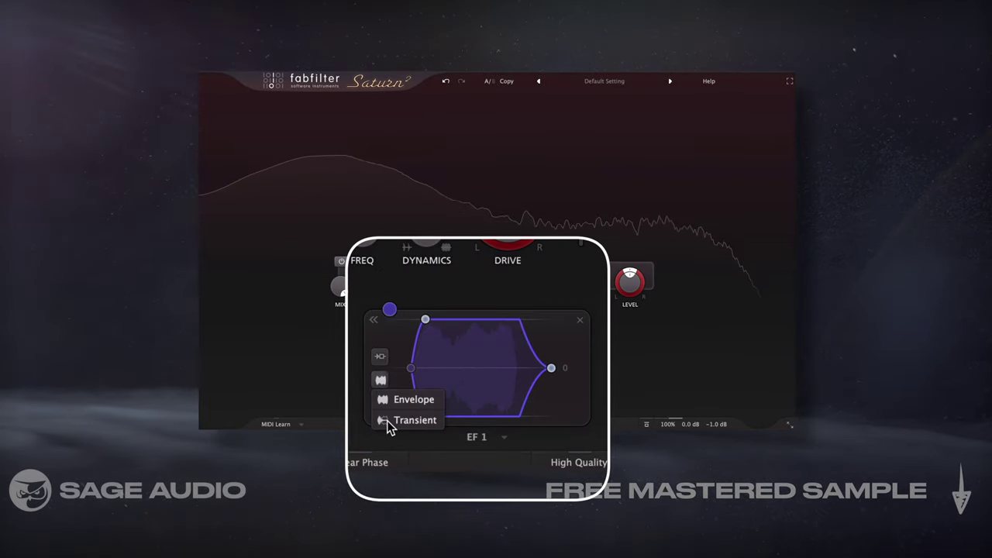
left_click(424, 420)
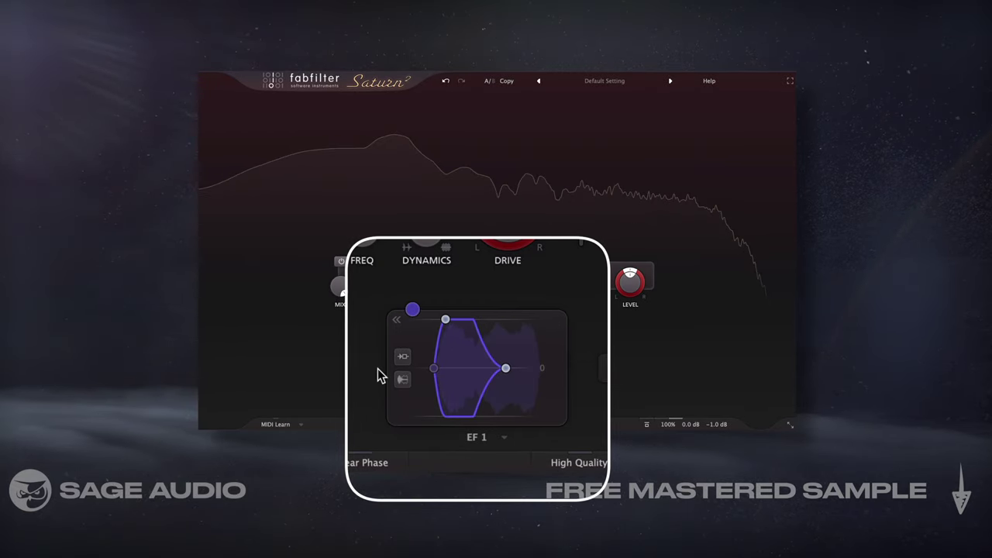
left_click(403, 357)
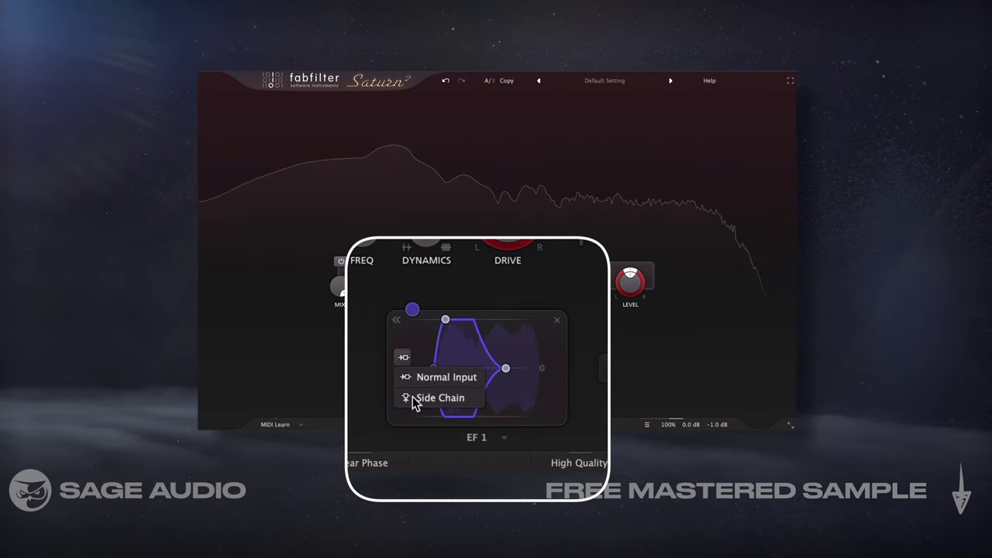
left_click(439, 377)
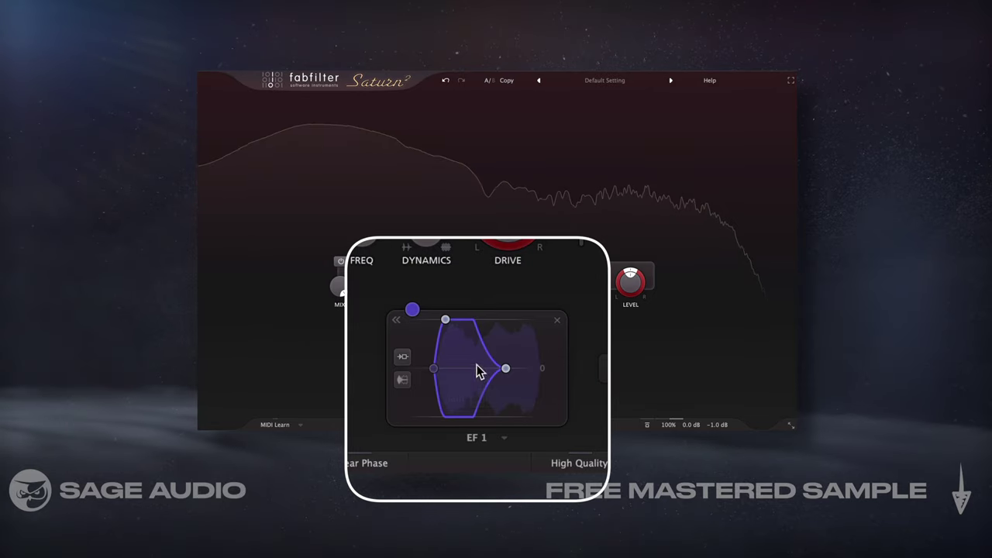
Step: Shorten the follower attack to 0.001 sec and release to 0.099 sec, keeping it on Drive
mouse_move(445, 329)
left_mouse_down()
mouse_move(465, 319)
mouse_move(431, 327)
left_mouse_up()
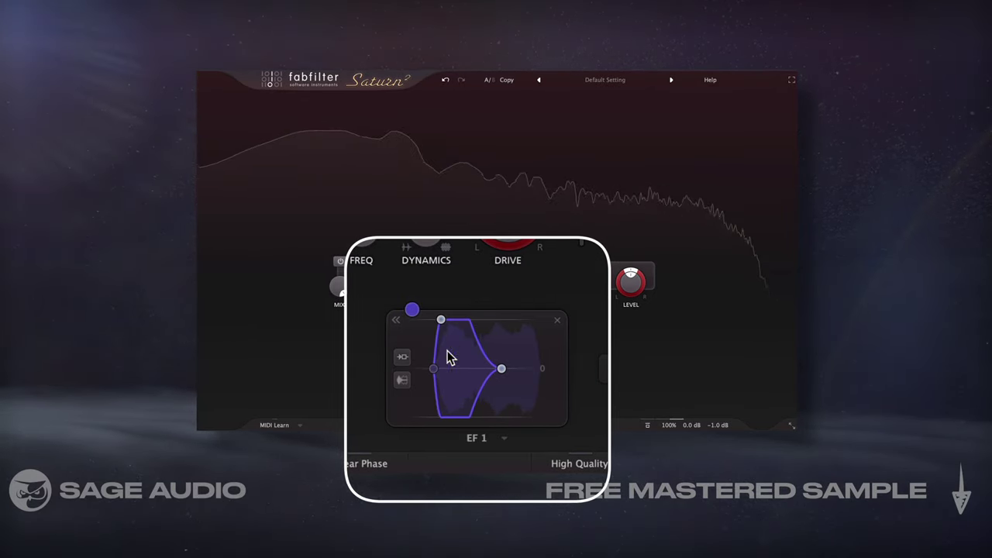
mouse_move(502, 371)
left_click_drag(501, 370, 483, 372)
mouse_move(438, 334)
left_mouse_down()
mouse_move(500, 276)
mouse_move(527, 302)
left_mouse_up()
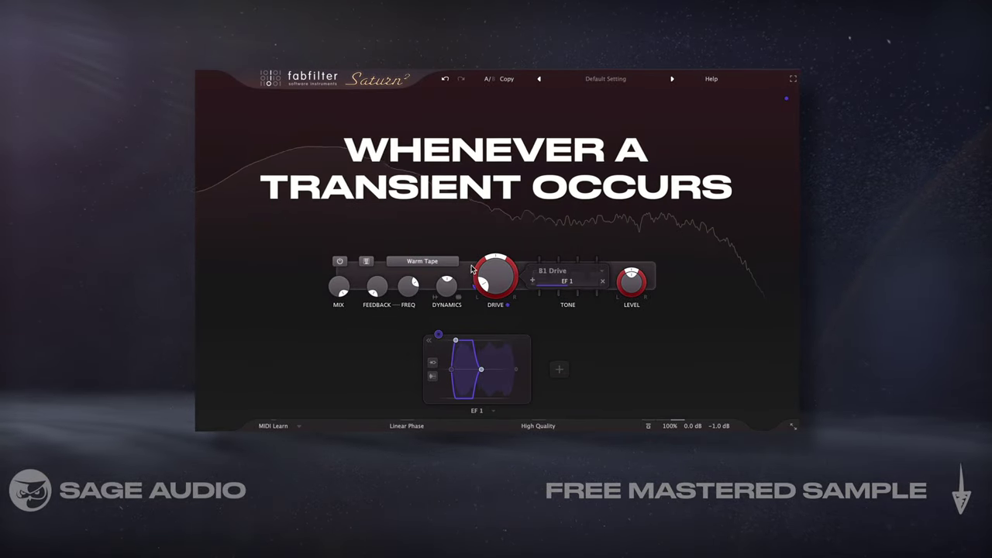
mouse_move(563, 287)
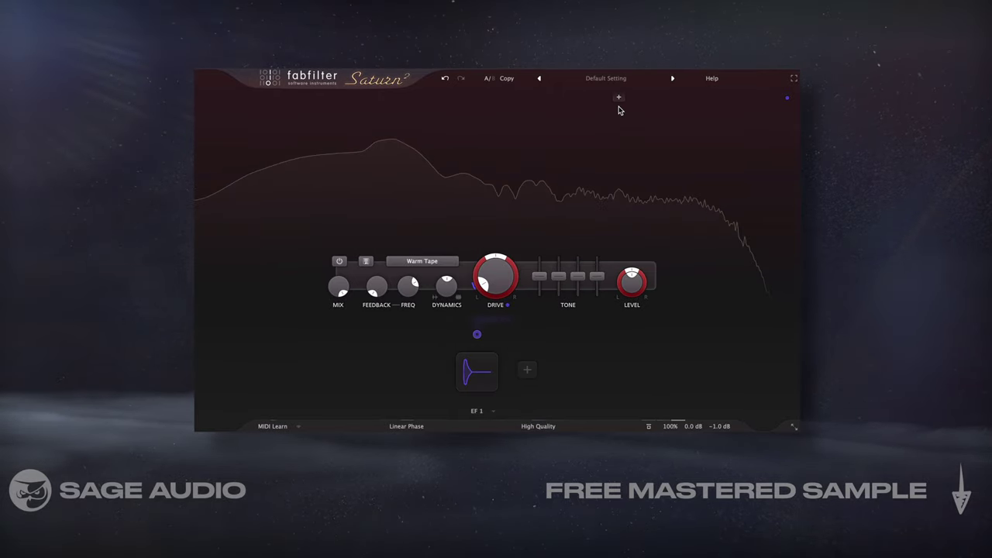
Step: Add a crossover split, then link EF 1 to band 2 Drive and the crossover frequency
left_click(617, 97)
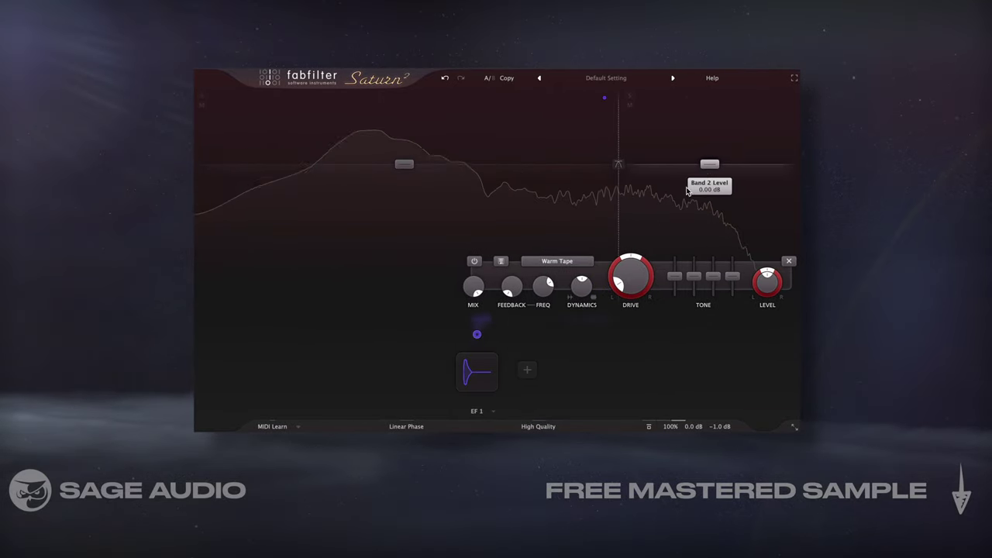
left_click_drag(477, 334, 630, 276)
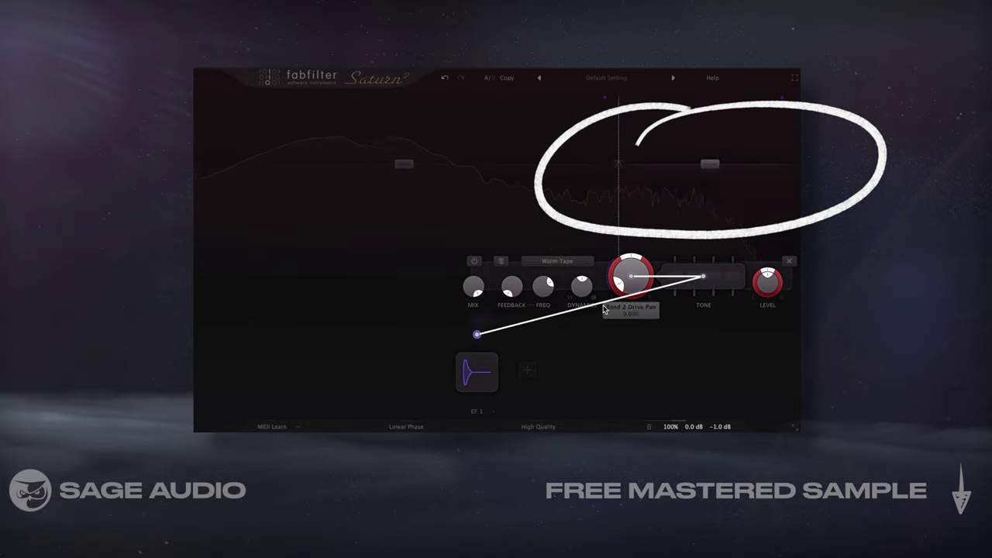
left_click_drag(604, 308, 630, 278)
mouse_move(476, 335)
left_mouse_down()
mouse_move(587, 262)
mouse_move(617, 206)
mouse_move(620, 221)
mouse_move(620, 203)
mouse_move(671, 210)
mouse_move(596, 220)
left_mouse_up()
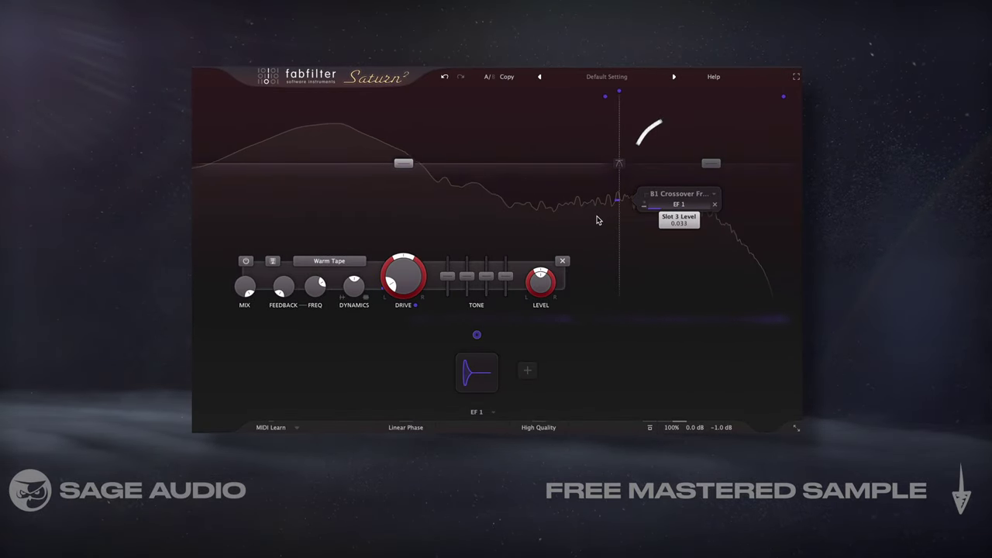
mouse_move(620, 286)
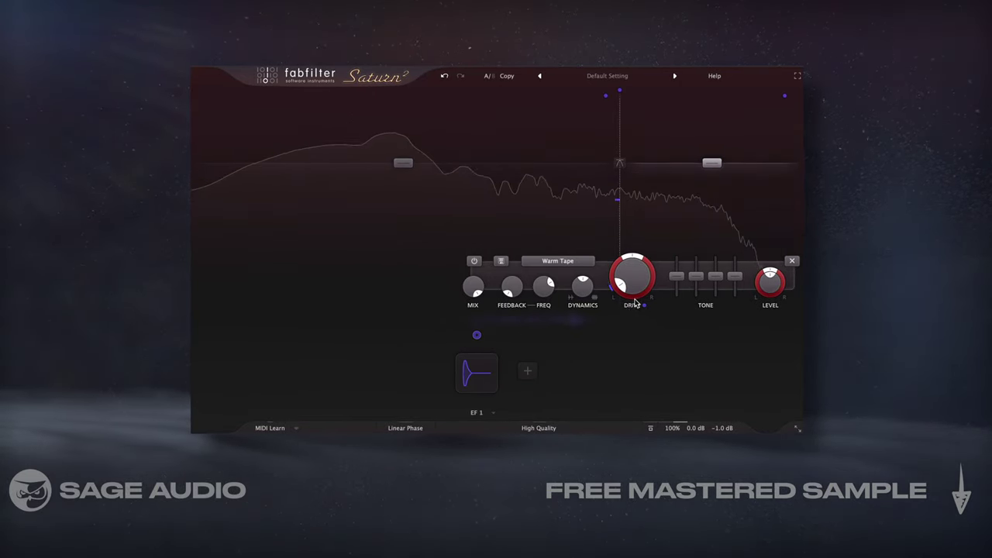
mouse_move(707, 280)
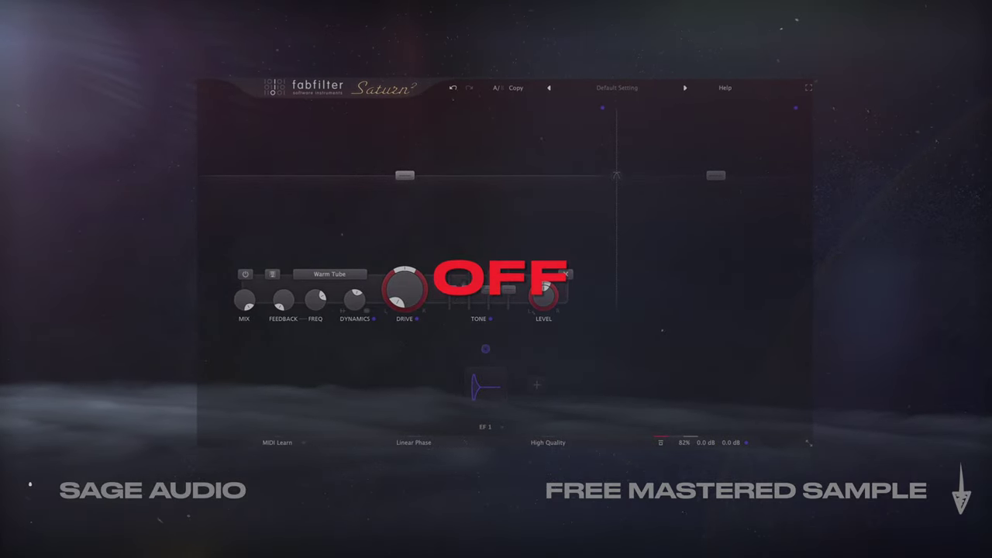
Step: Re-enable processing, select band 2 and deepen EF 1's drive modulation to 0.318
left_click(663, 444)
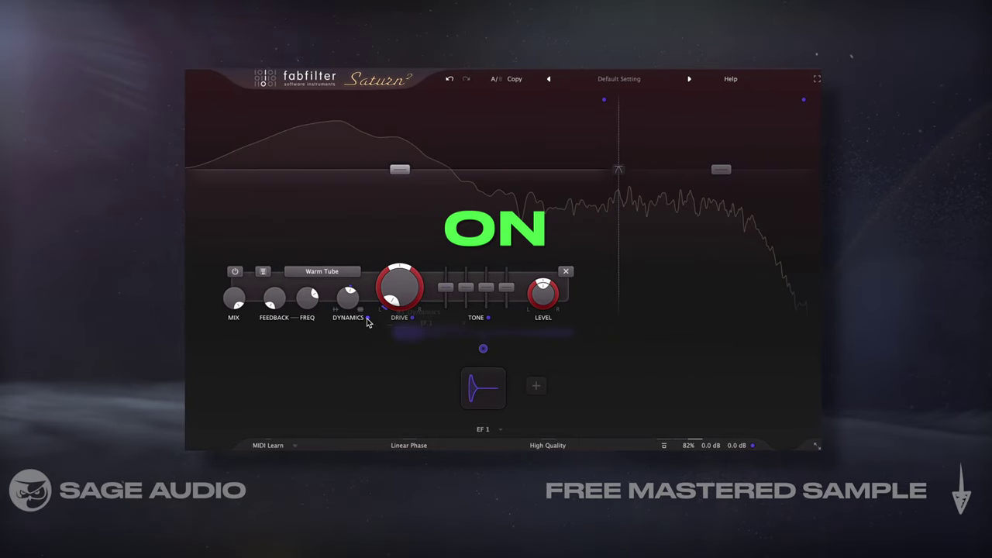
mouse_move(422, 325)
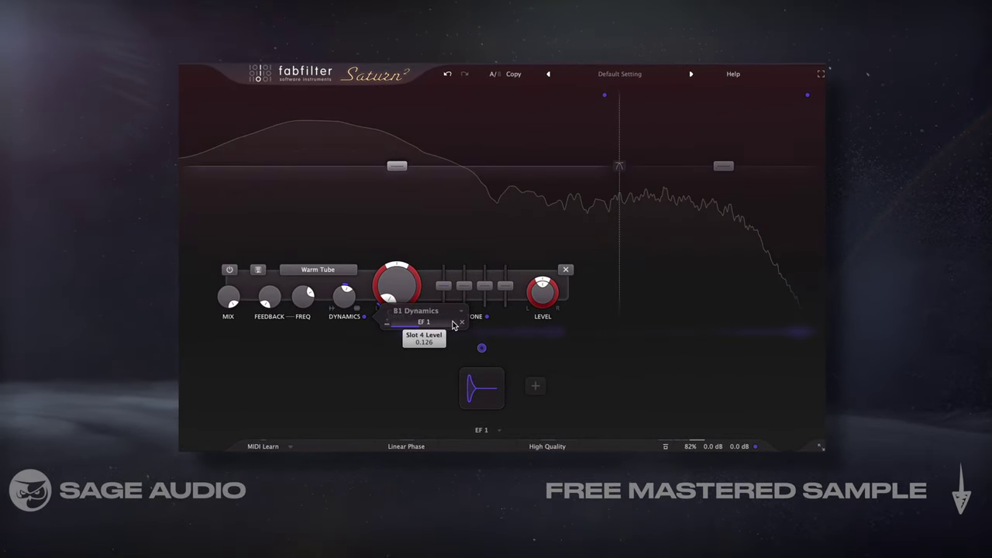
left_click(712, 186)
mouse_move(657, 318)
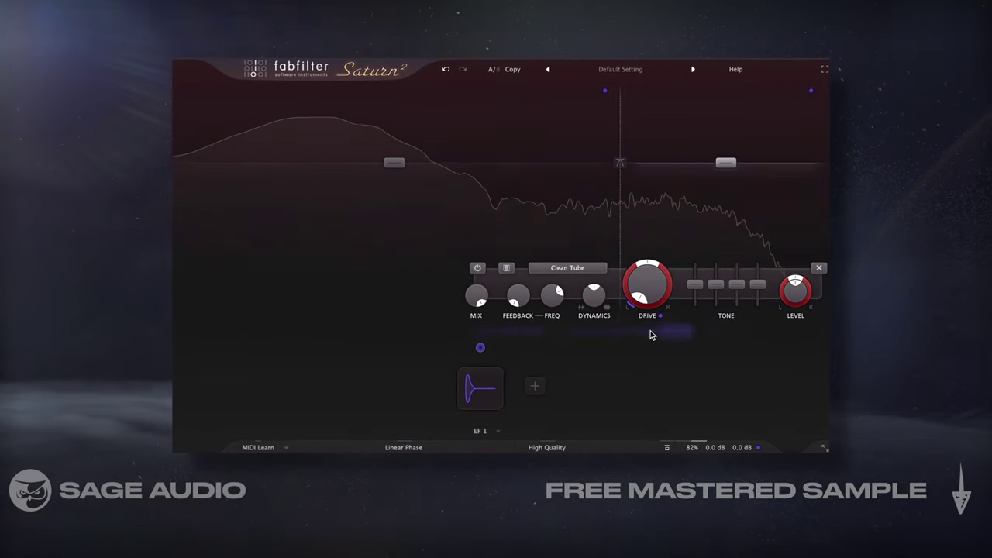
left_click_drag(695, 329, 793, 317)
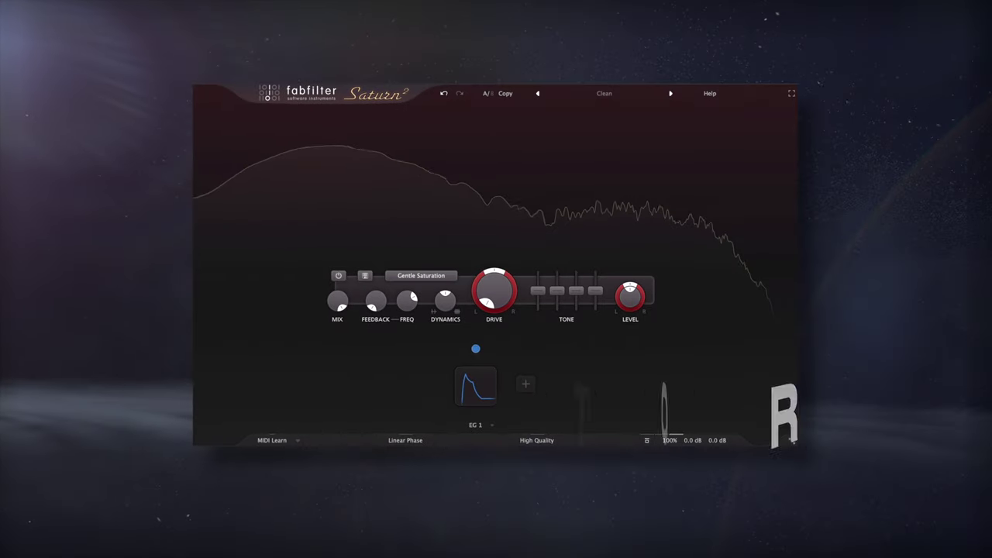
Step: Expand the EG 1 envelope editor, lengthen its attack and reshape the attack slope curve
left_click(477, 395)
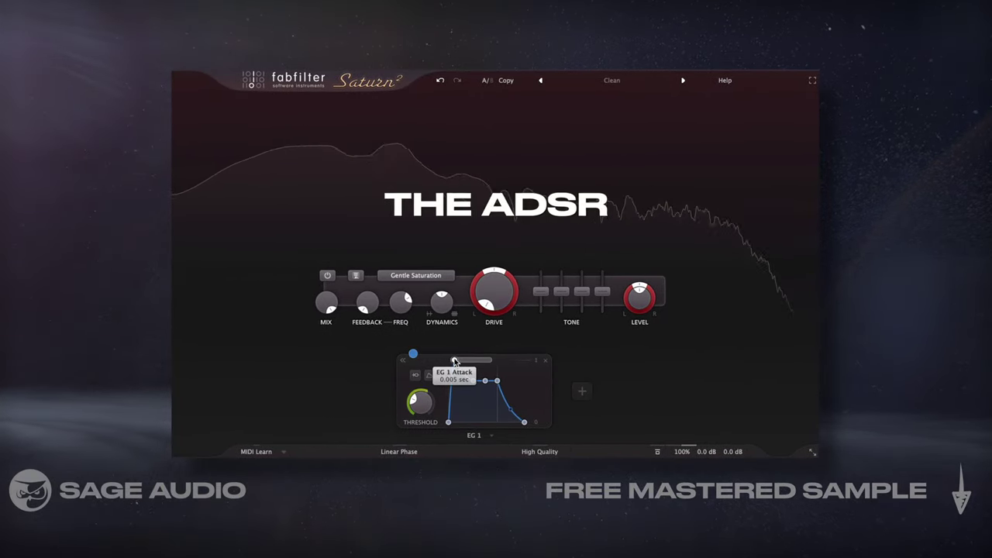
left_click_drag(455, 361, 458, 361)
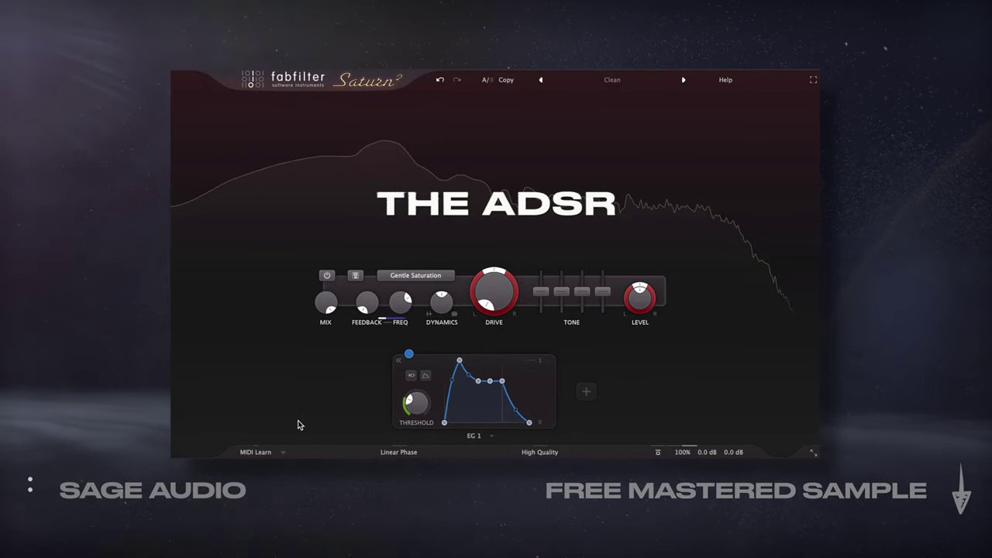
mouse_move(419, 411)
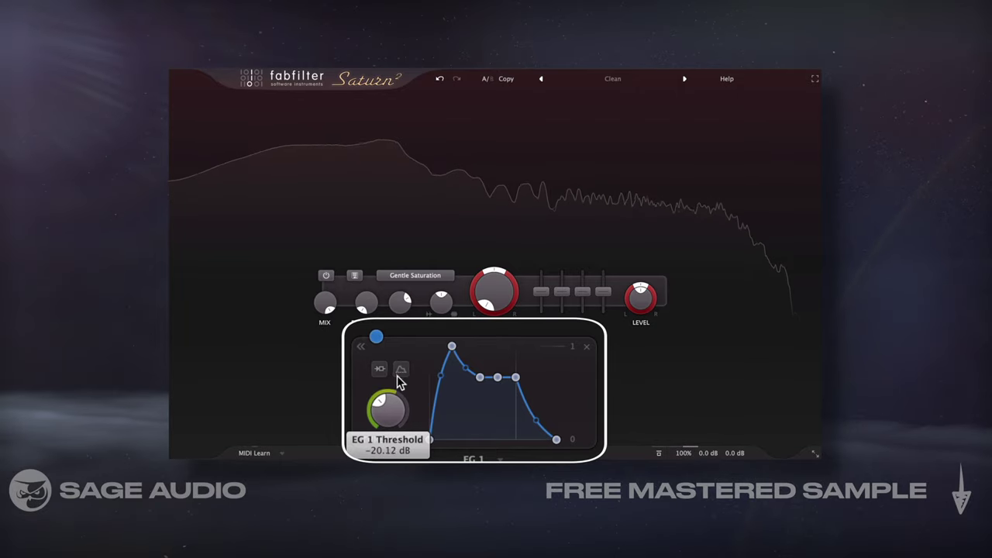
mouse_move(452, 348)
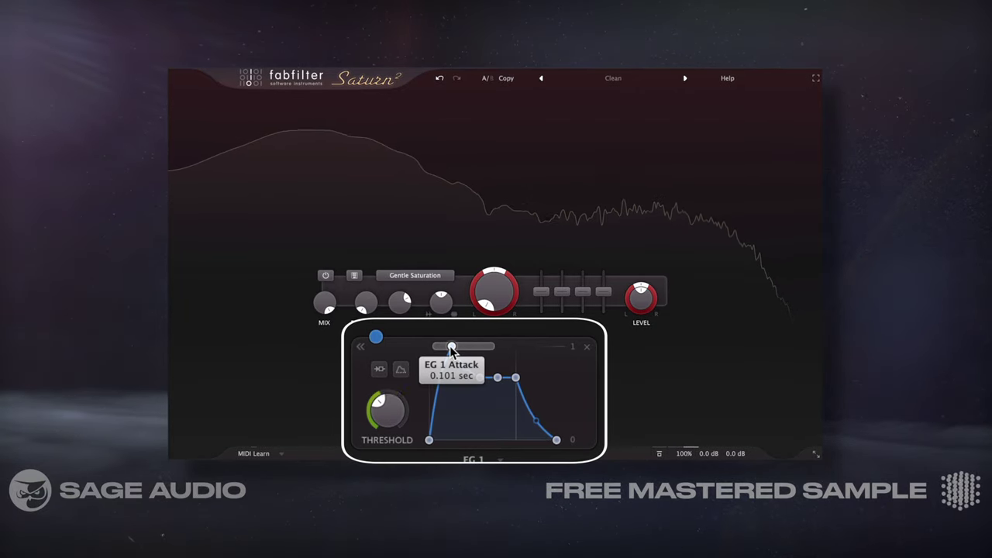
mouse_move(504, 379)
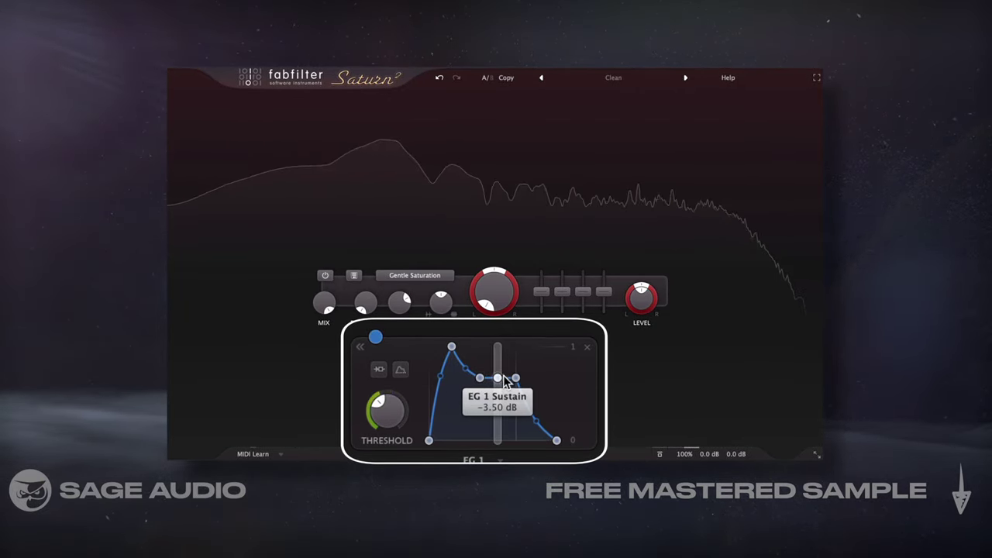
mouse_move(564, 440)
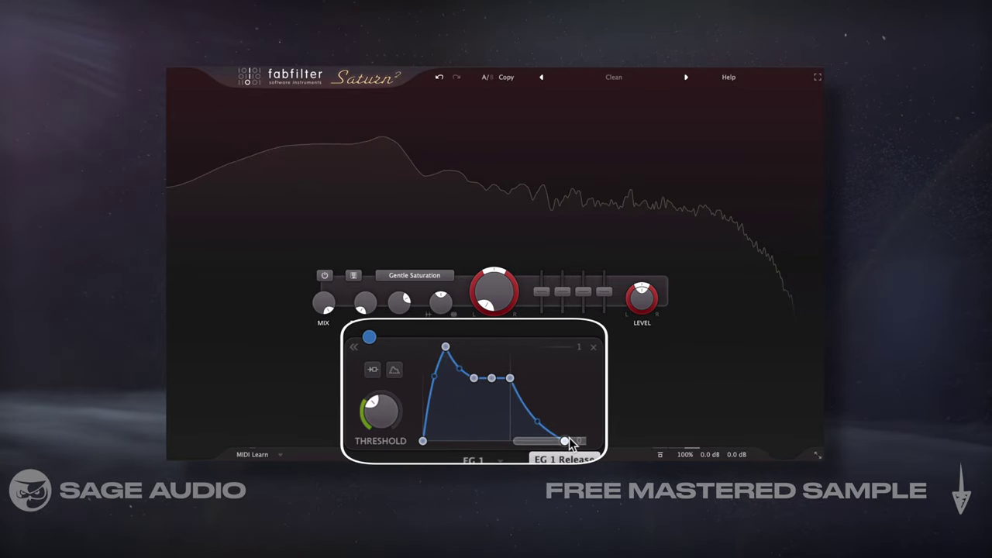
left_click_drag(434, 378, 435, 418)
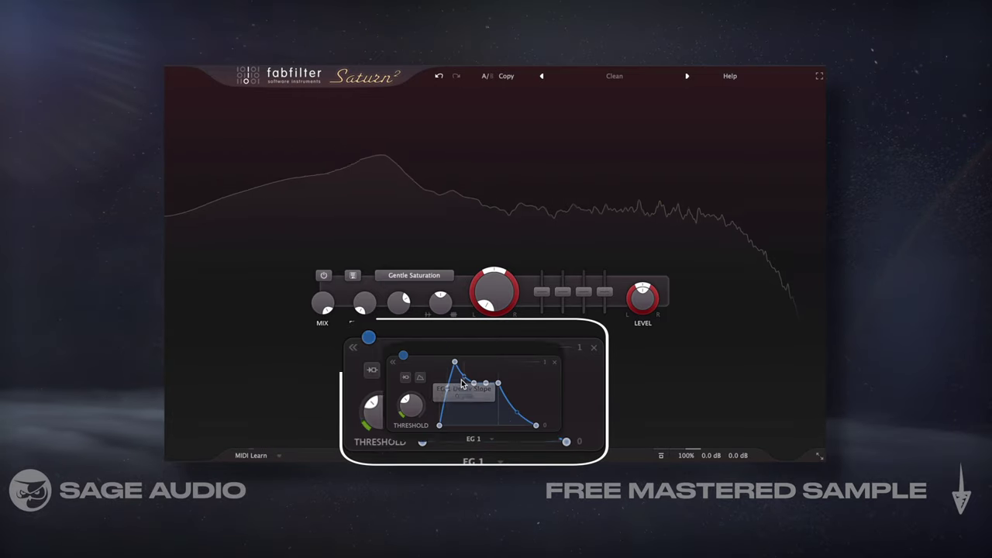
Step: Lengthen the EG 1 decay to 0.785 s, route it to Drive, and raise sustain to -1.12 dB
mouse_move(465, 374)
left_click_drag(497, 383, 478, 380)
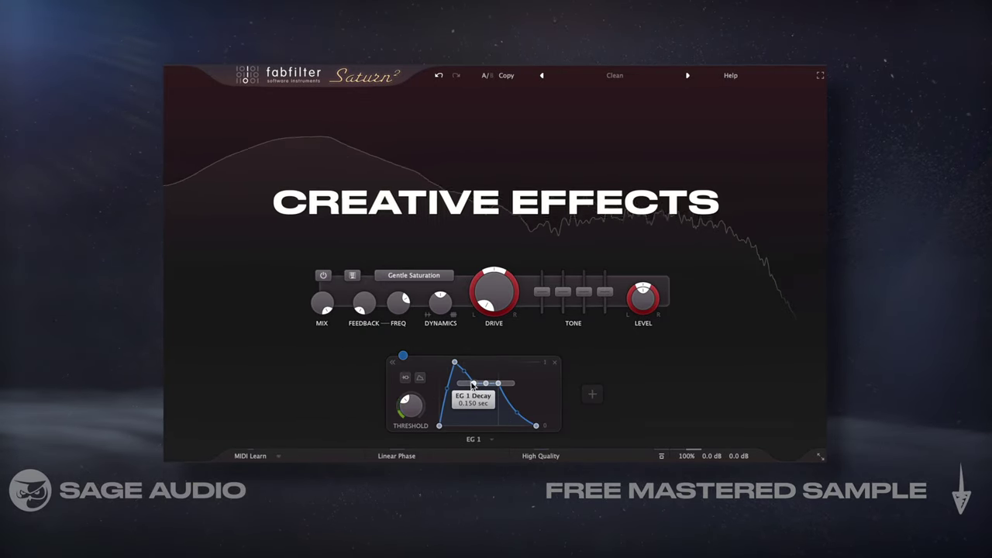
left_click_drag(399, 355, 495, 307)
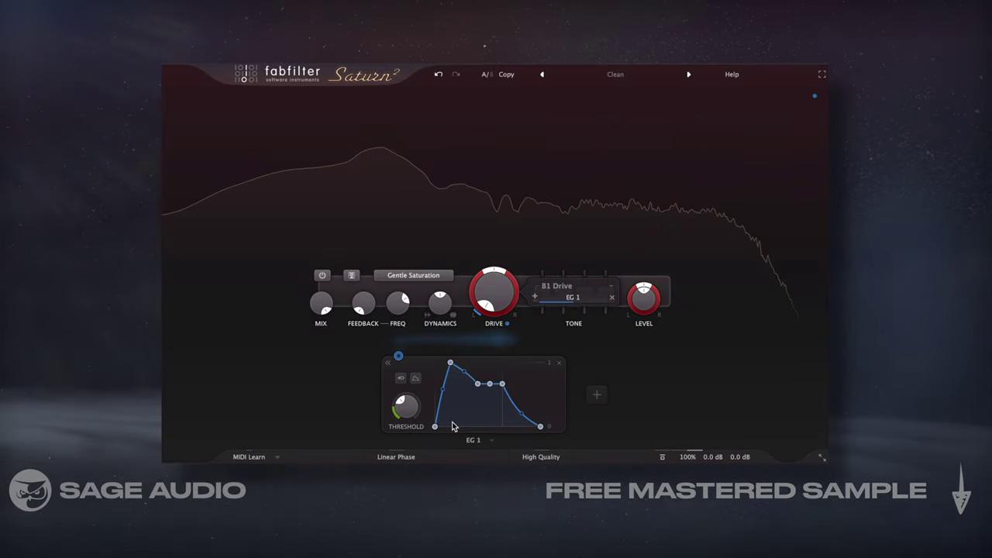
left_click_drag(489, 383, 489, 372)
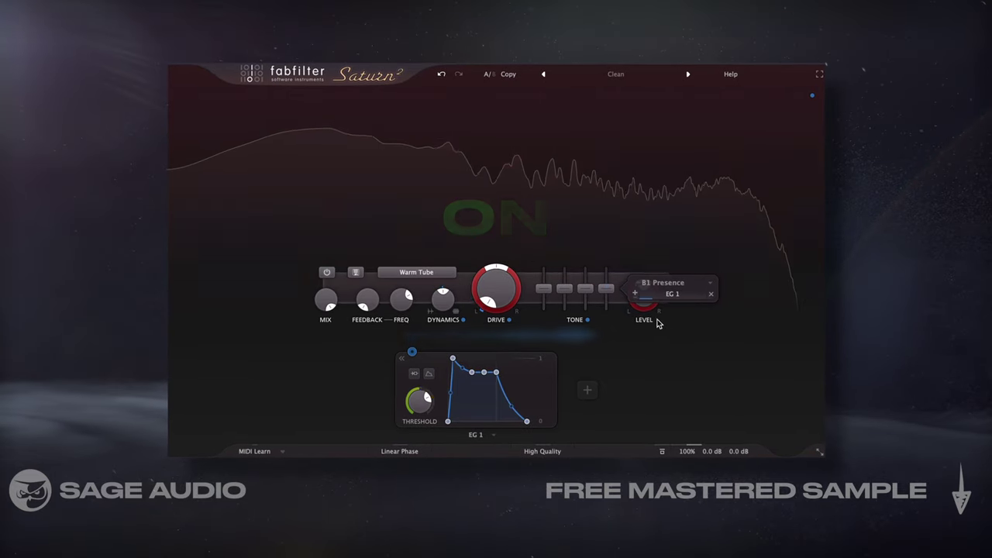
mouse_move(673, 297)
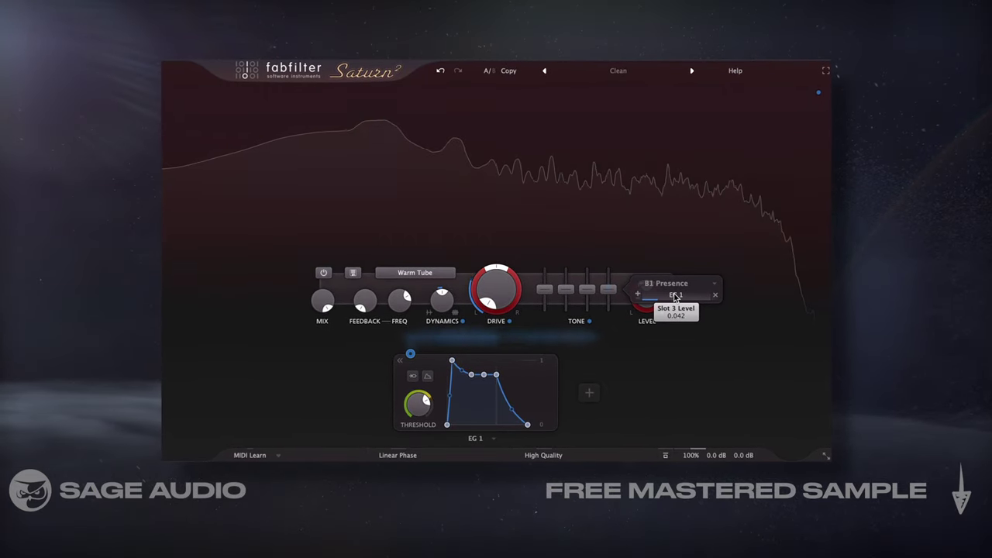
mouse_move(558, 336)
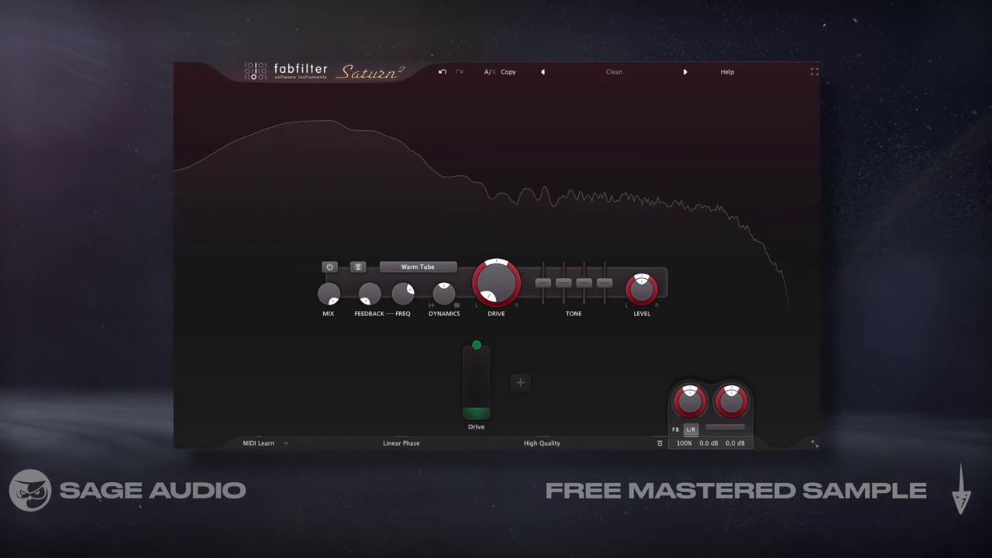
Step: Route the Drive slider to Input Gain as well, then add and remove a trial EF 1 follower
left_click_drag(477, 346, 690, 401)
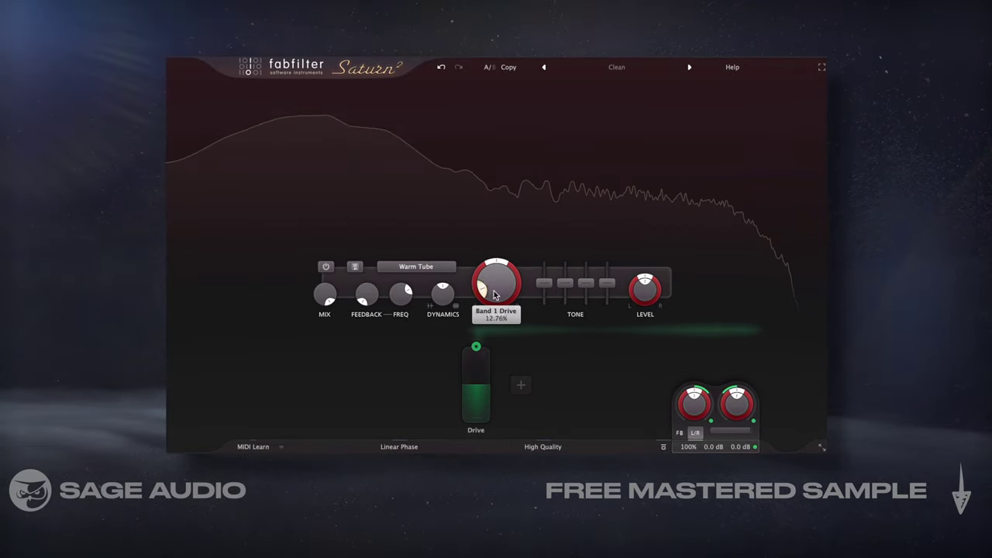
mouse_move(477, 398)
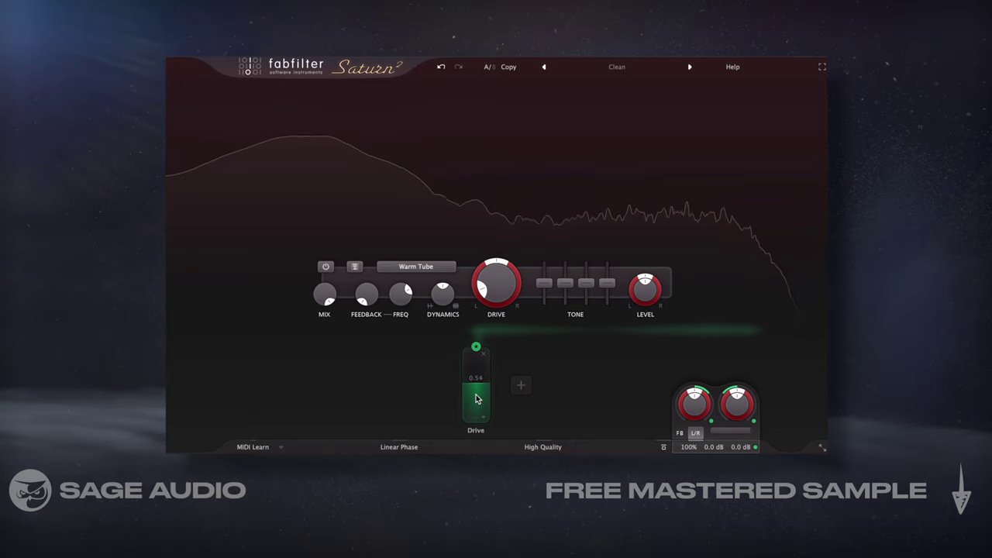
left_click(521, 385)
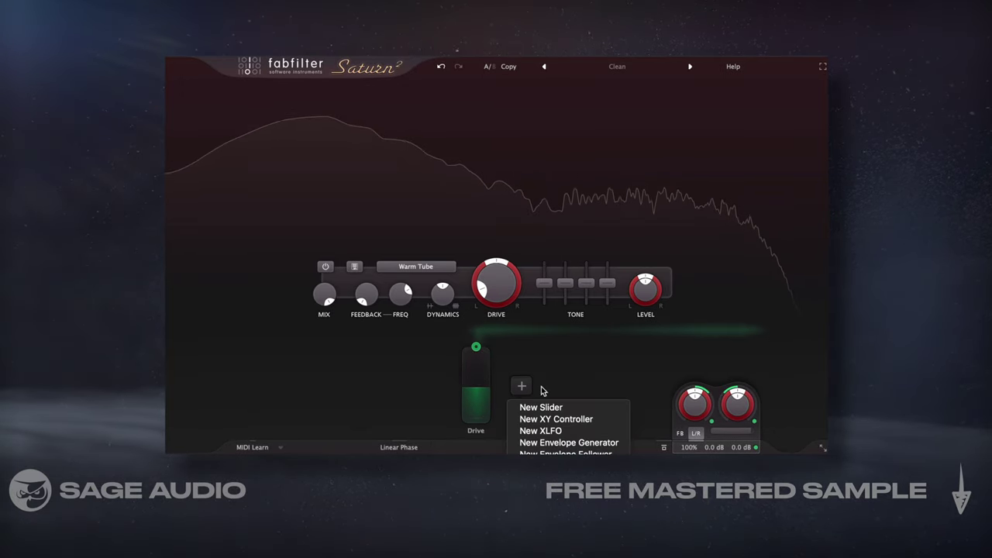
left_click(578, 450)
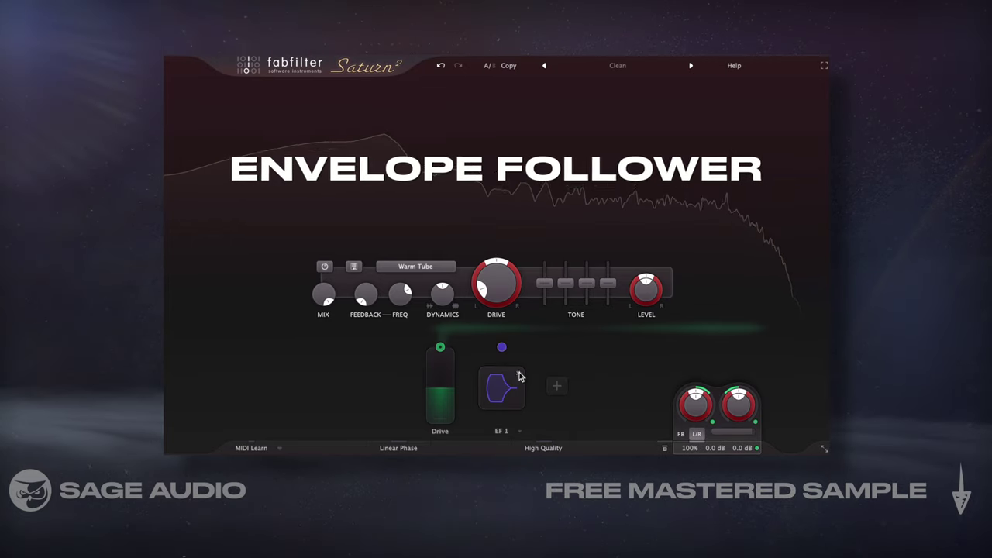
left_click(519, 373)
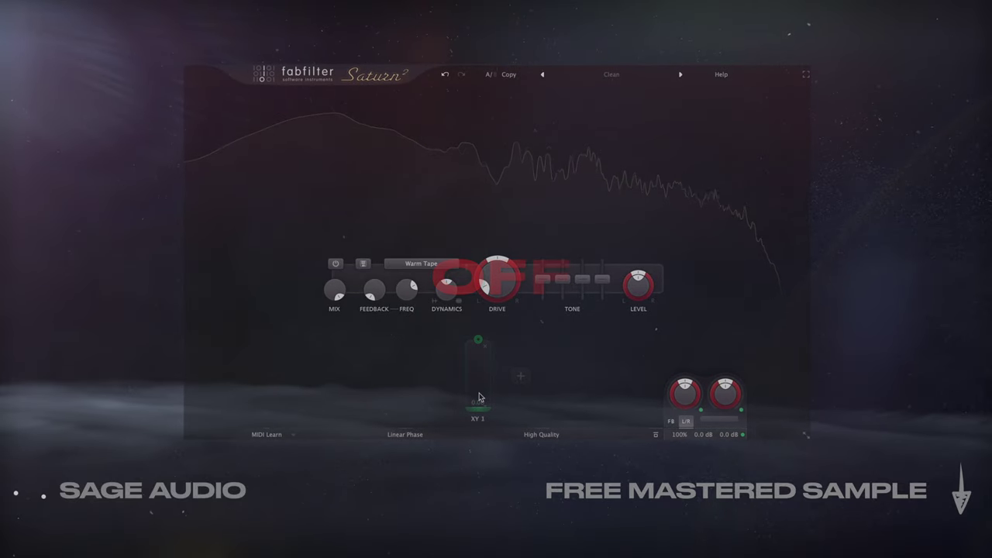
Step: Push the XY 1 modulator value up, then bring it back down to about 0.5
left_click_drag(478, 396, 480, 313)
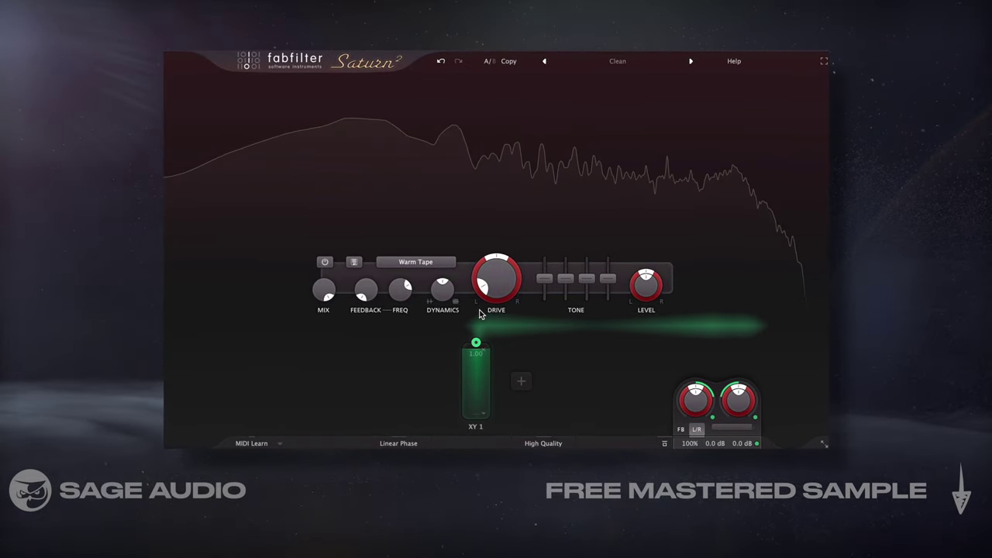
left_click_drag(478, 353, 476, 422)
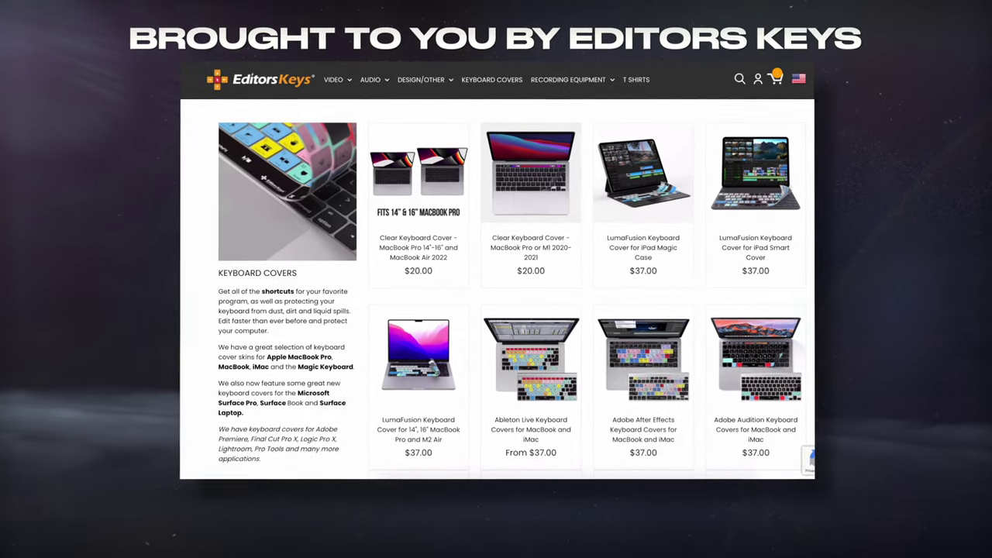
scroll(496, 310, "down", 3)
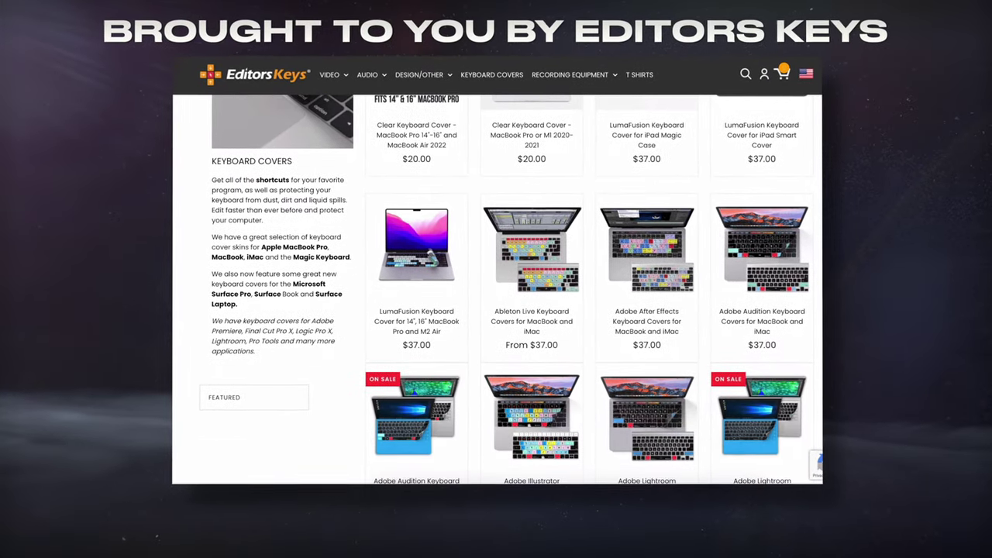
Step: Browse the Editors Keys covers, choose the Apple Wireless Logic Pro version, and view the DAW category tiles
scroll(647, 308, "down", 1)
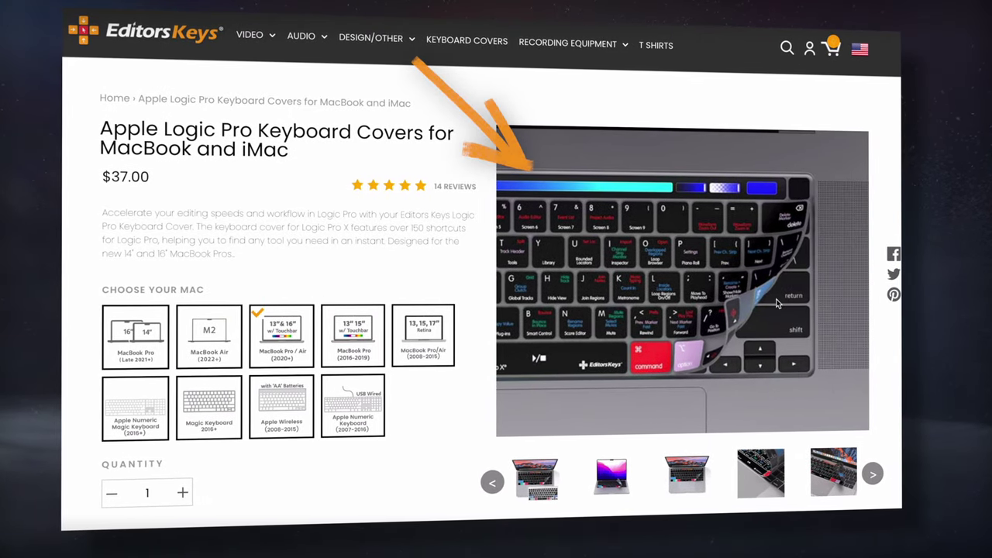
left_click(281, 407)
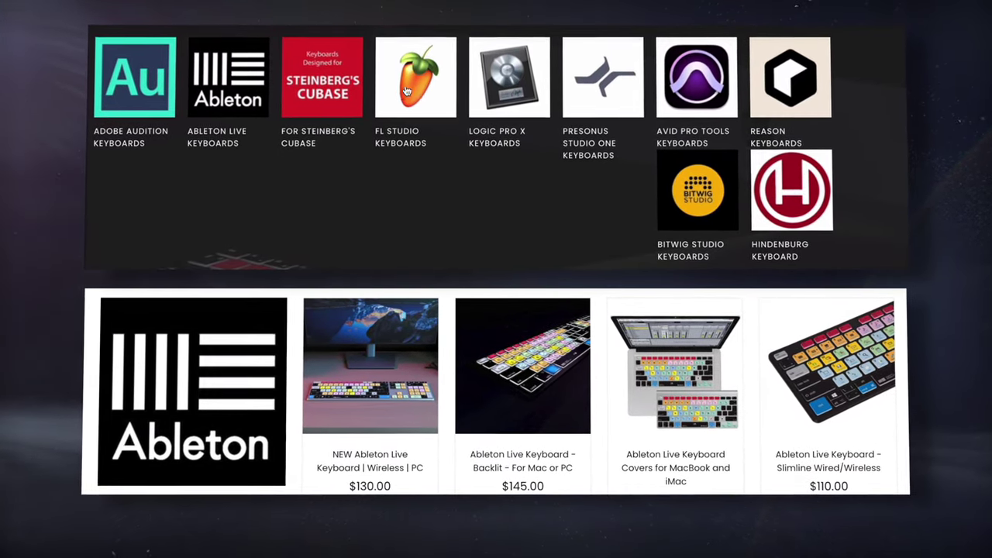
mouse_move(434, 80)
mouse_move(700, 74)
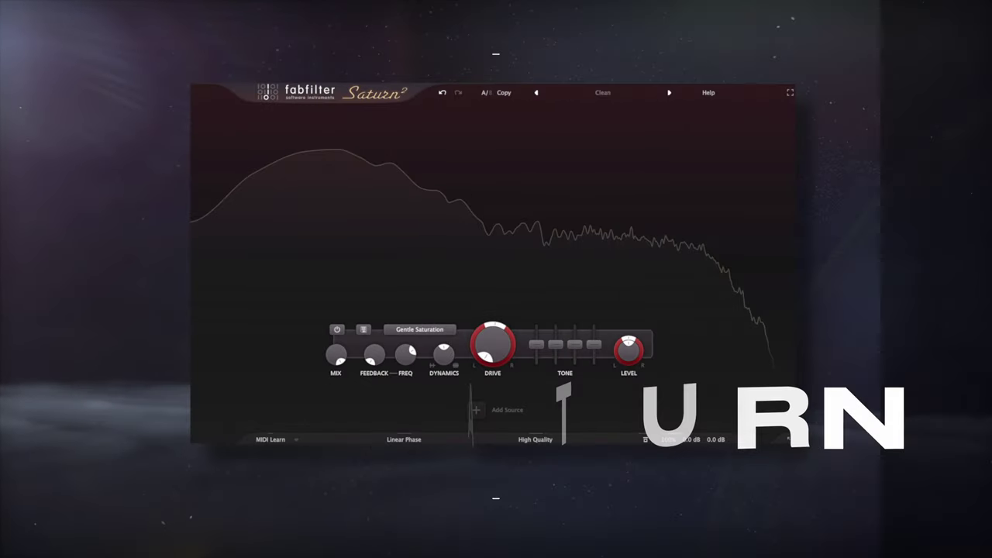
Step: Switch to mid/side processing, expand the EF 1 editor, and inspect bands 1, 3, 2 and 4
left_click(684, 434)
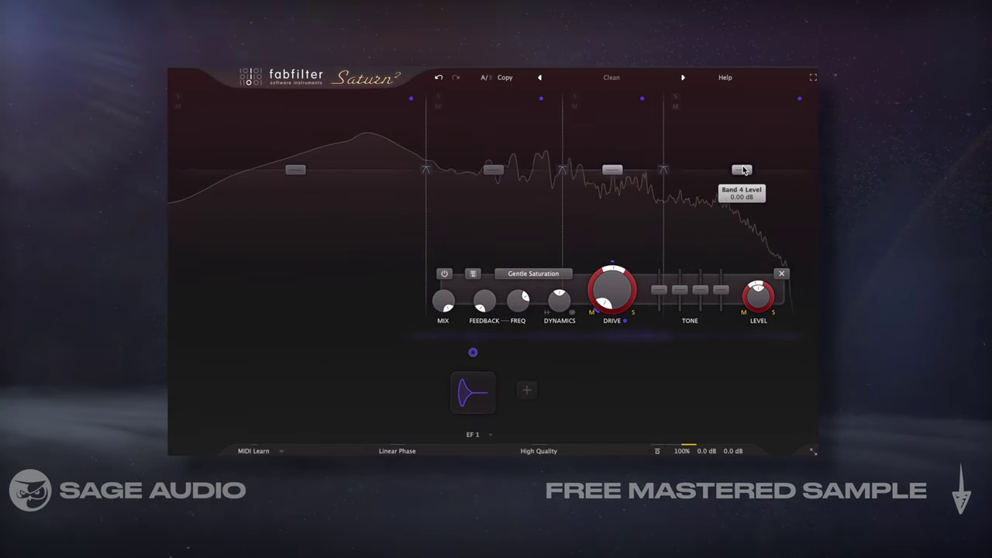
left_click(478, 393)
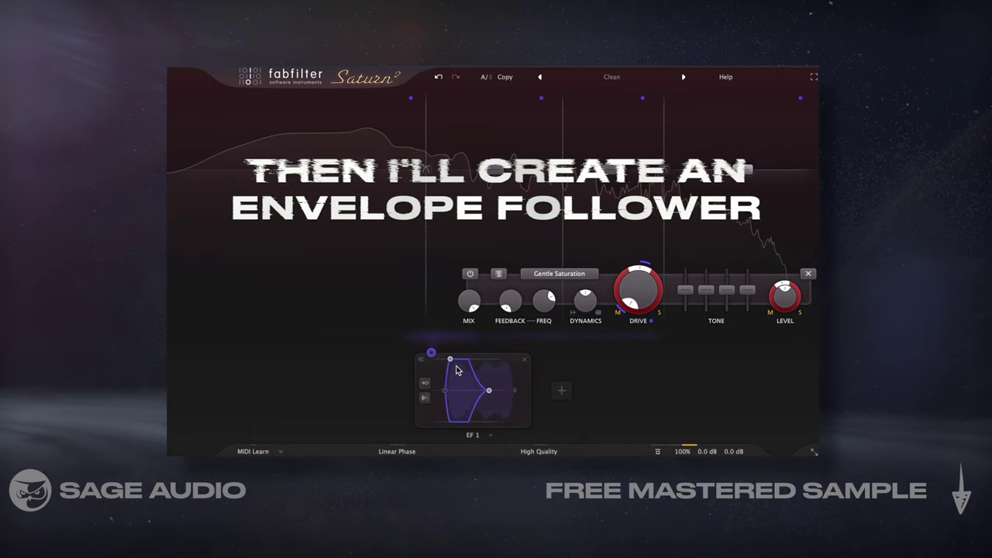
left_click(303, 172)
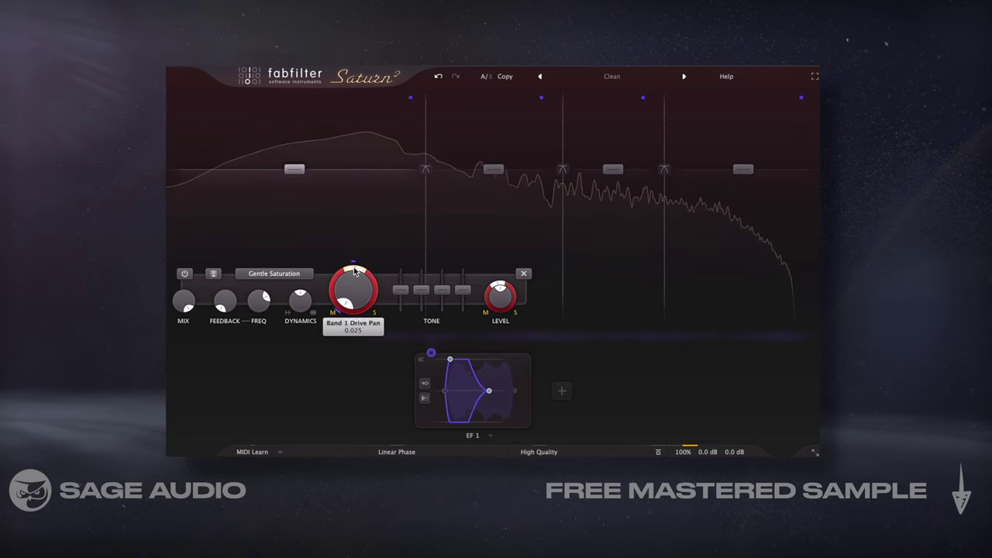
left_click(597, 191)
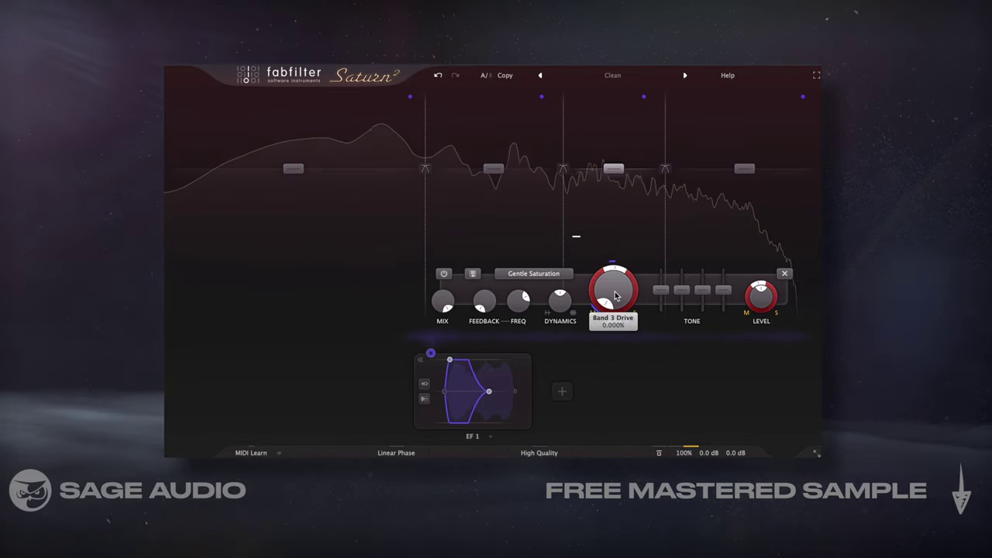
left_click(490, 168)
left_click(743, 167)
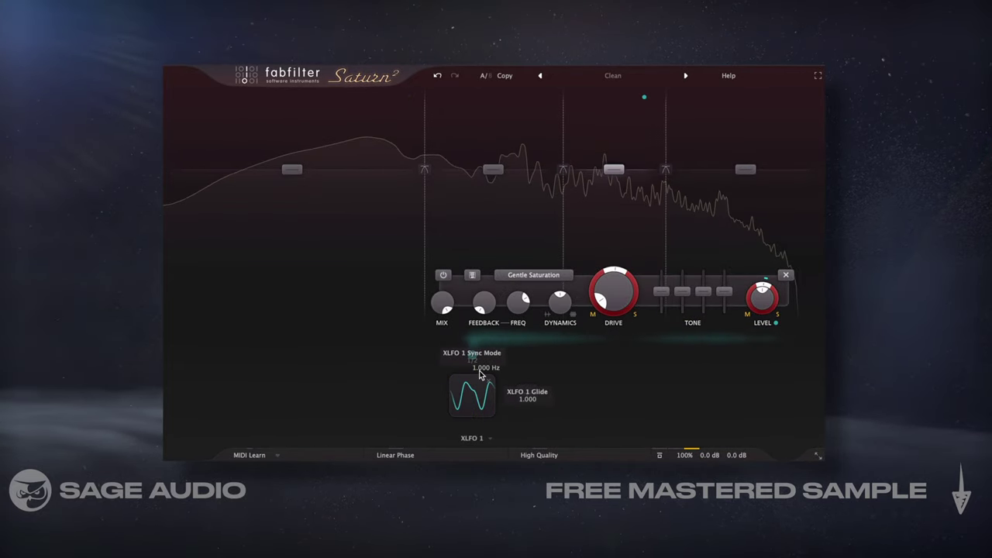
Step: Add a fourth step to the XLFO 1 curve that modulates Band 3 output pan
mouse_move(474, 392)
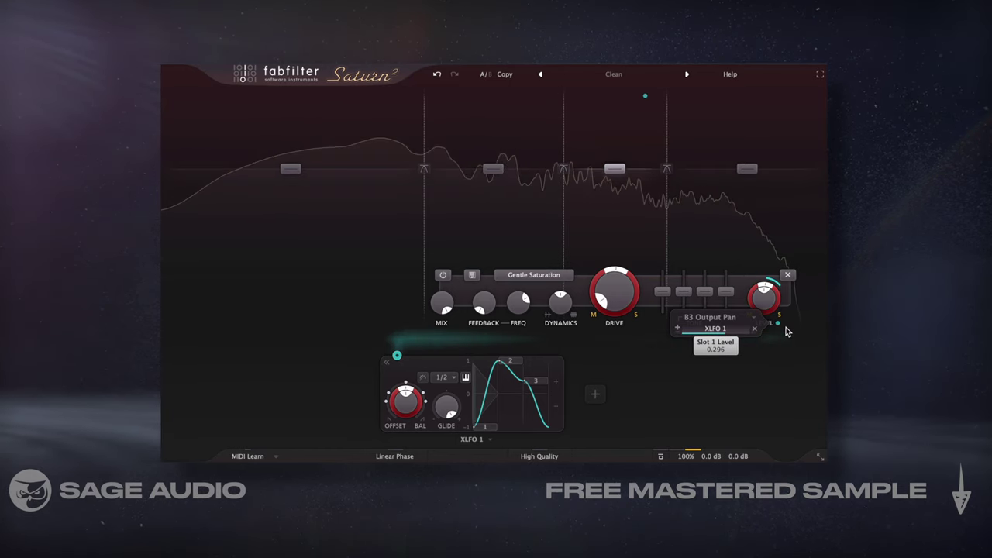
left_click(554, 384)
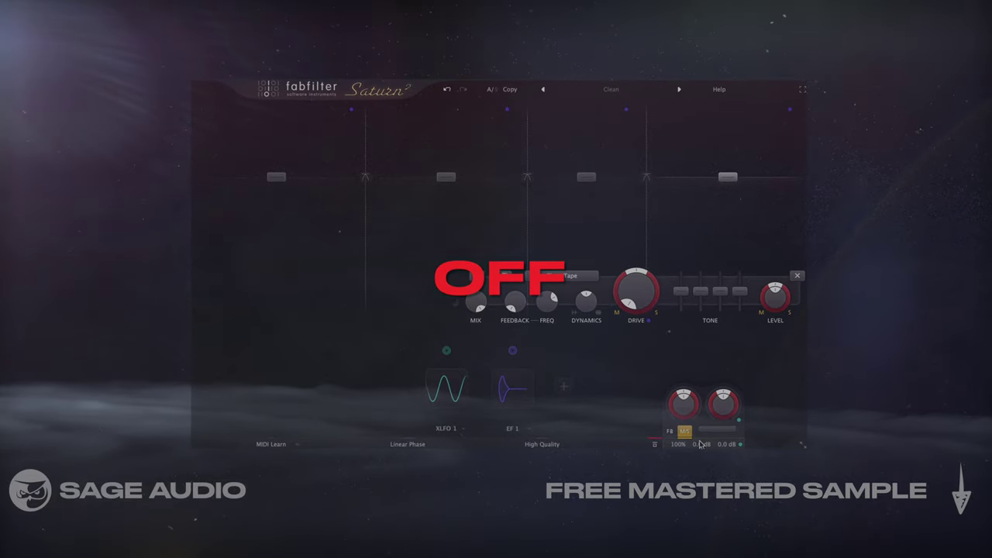
mouse_move(711, 425)
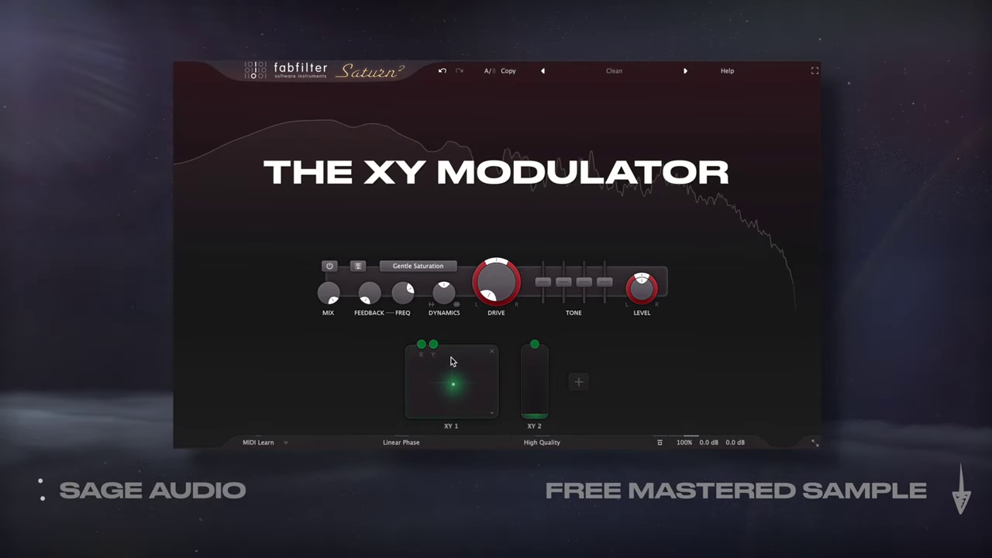
Step: Raise the XY 2 slider to 0.89 and move the XY 1 point to the bottom-left corner
left_click_drag(532, 393, 533, 351)
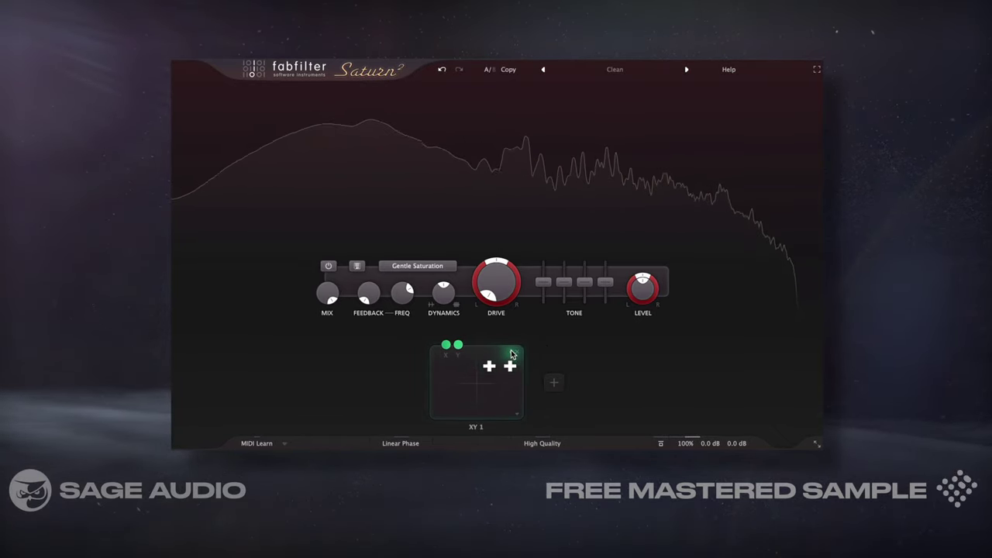
left_click_drag(524, 346, 413, 427)
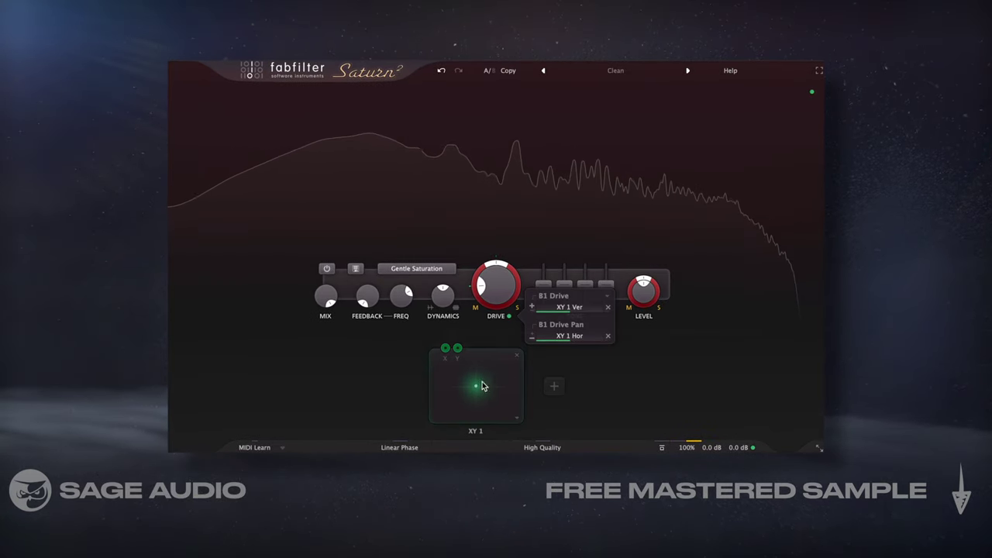
mouse_move(495, 284)
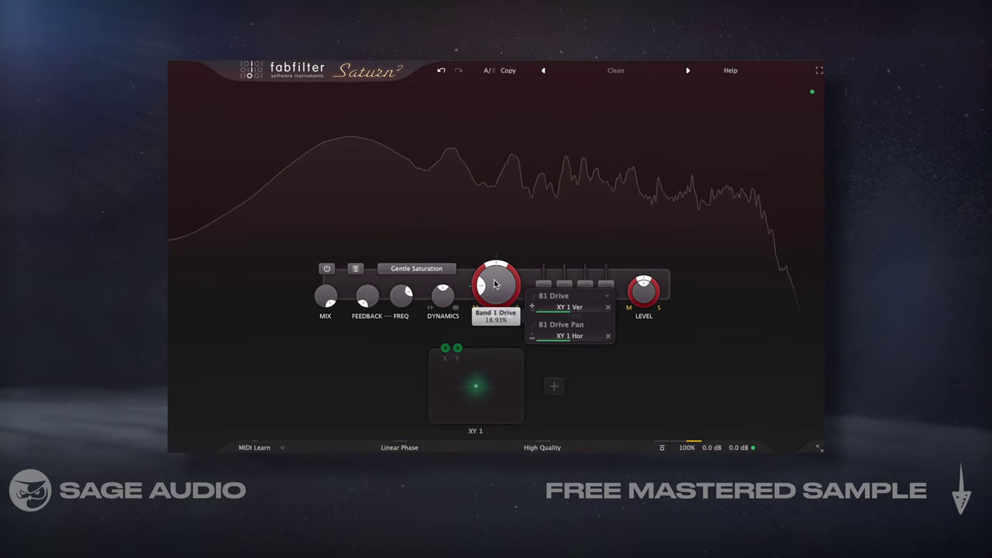
mouse_move(570, 312)
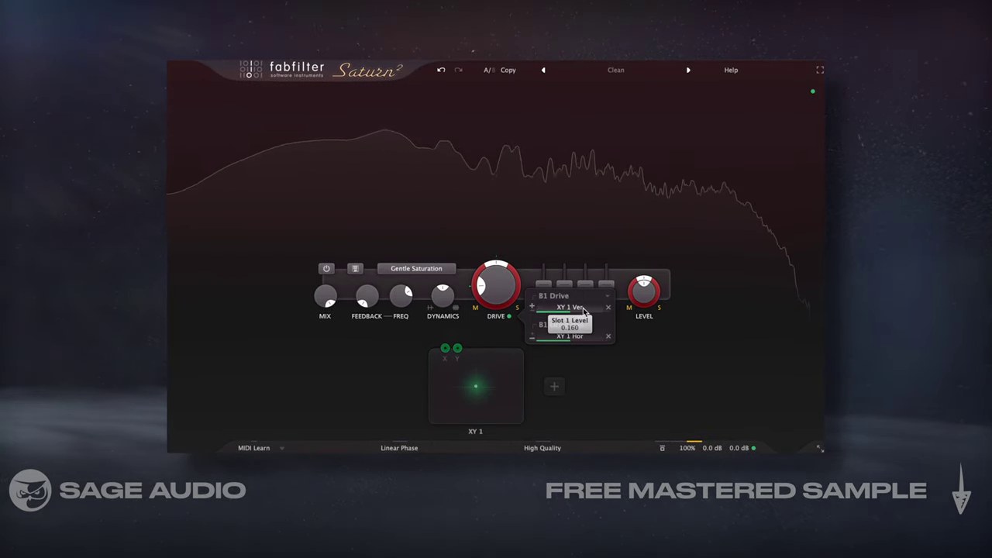
mouse_move(580, 337)
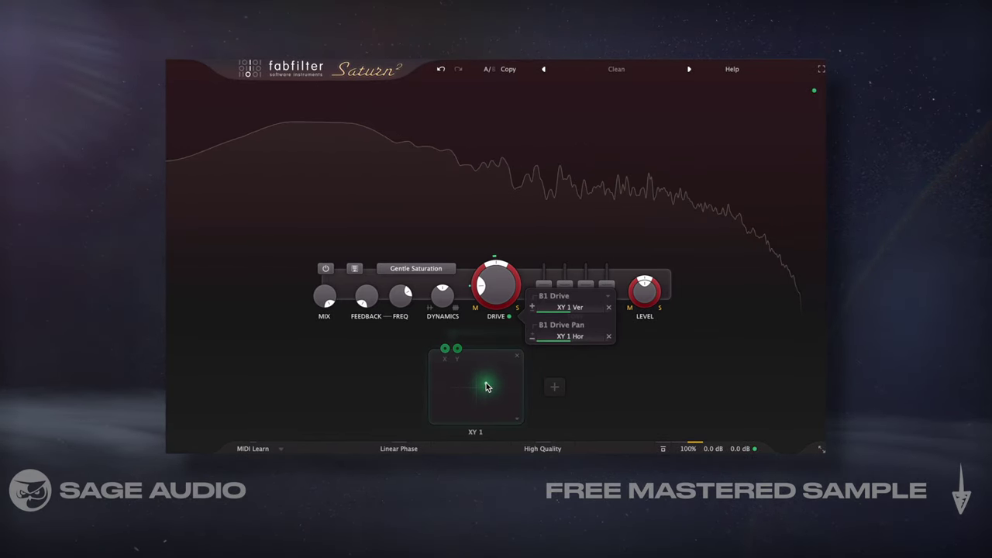
Step: Sweep the XY 1 point around the pad to modulate Band 1 drive and pan, ending centred
left_click_drag(505, 366, 420, 403)
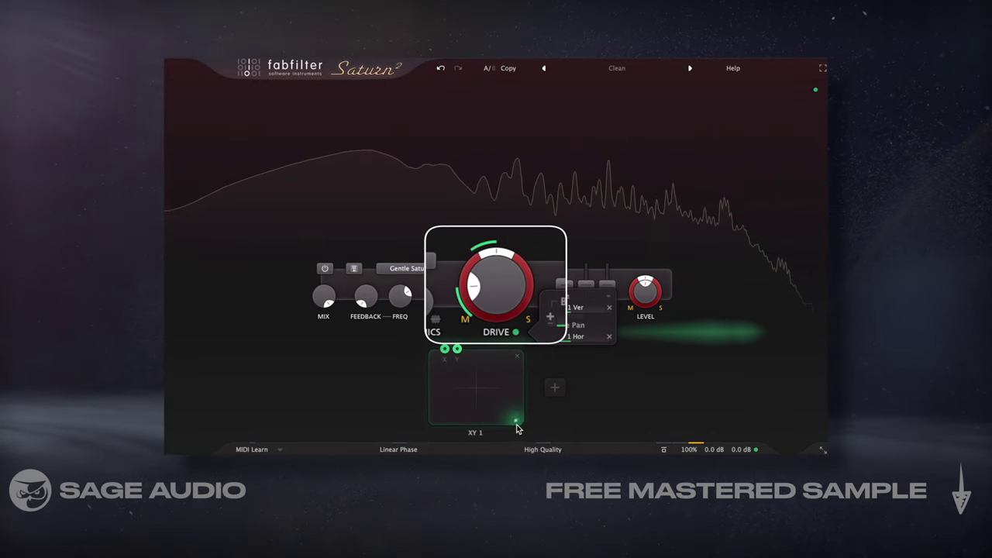
left_click_drag(508, 417, 475, 391)
mouse_move(696, 449)
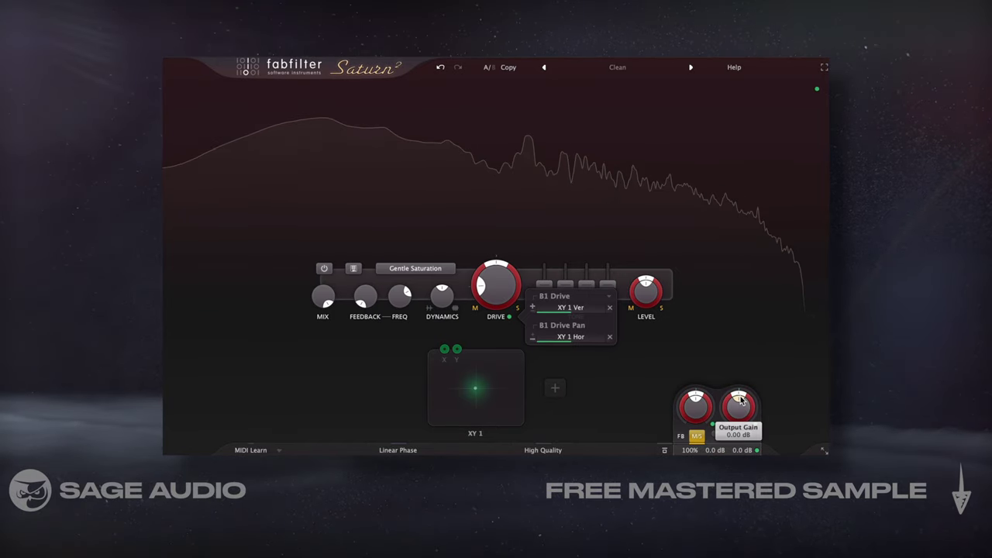
left_click_drag(493, 381, 423, 406)
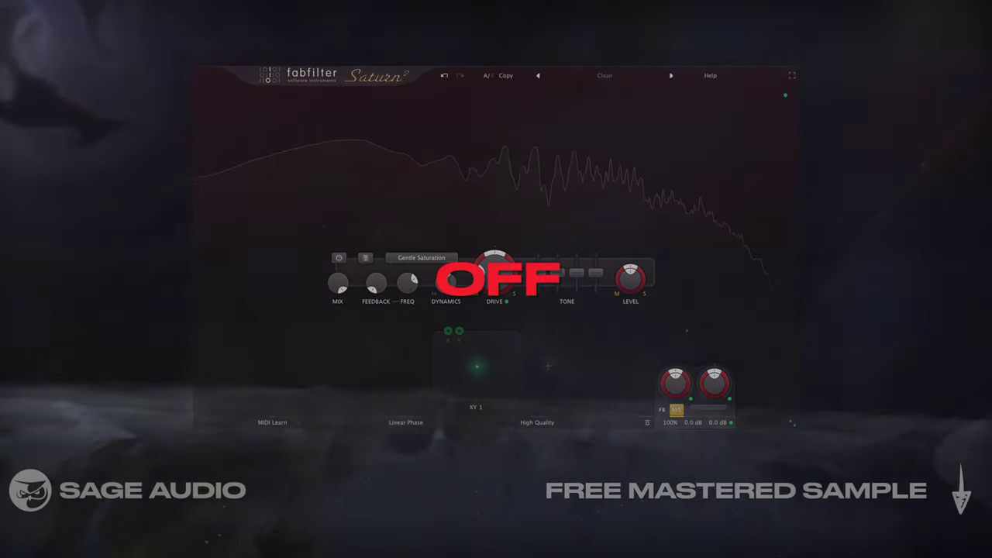
left_click_drag(478, 373, 514, 410)
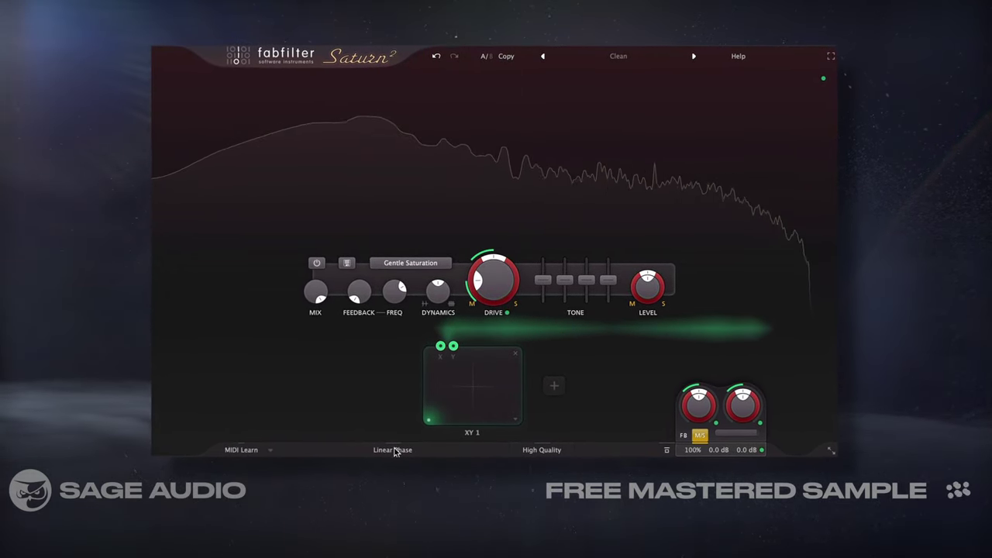
left_click_drag(428, 418, 472, 391)
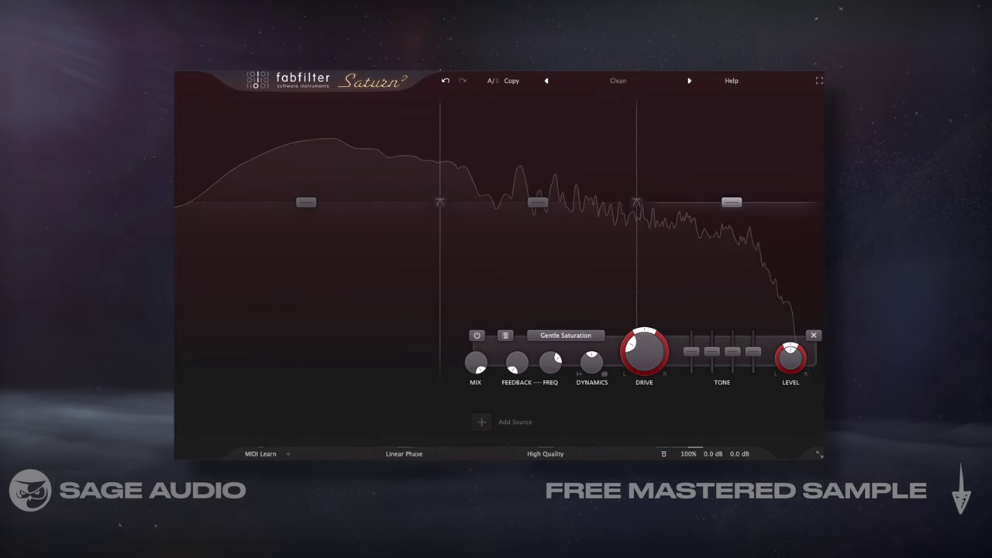
Step: Bring band 2's Warm Tube Mix to about 53.24%
mouse_move(630, 226)
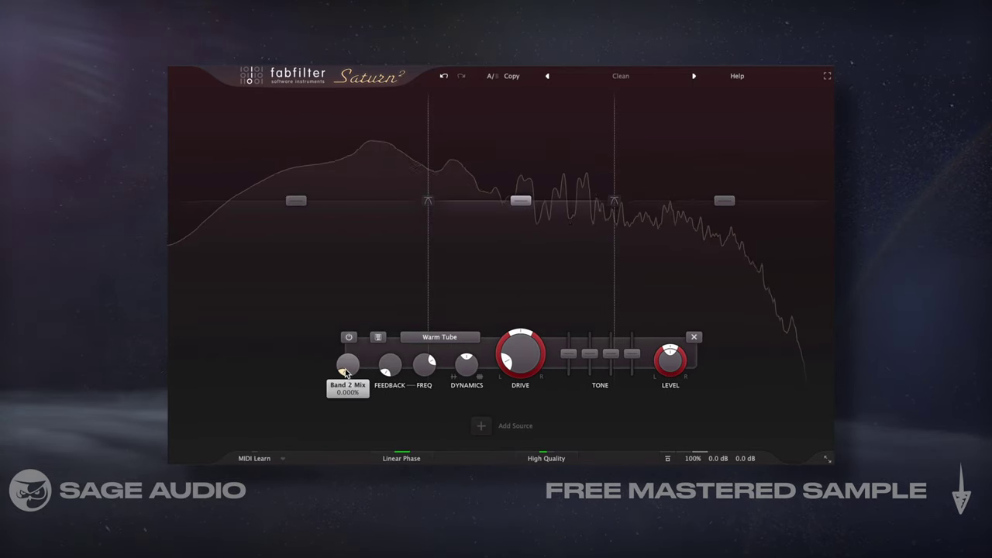
scroll(346, 388, "up", 3)
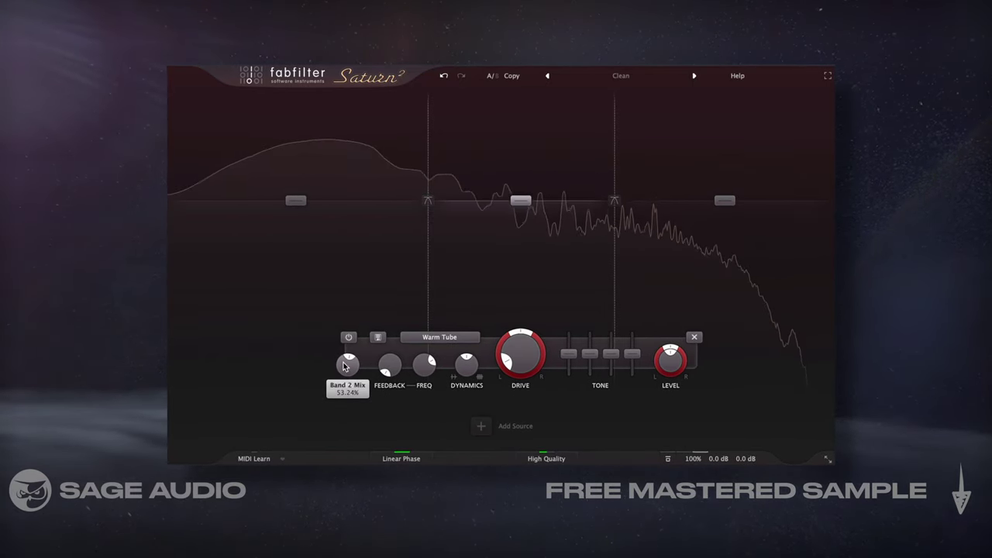